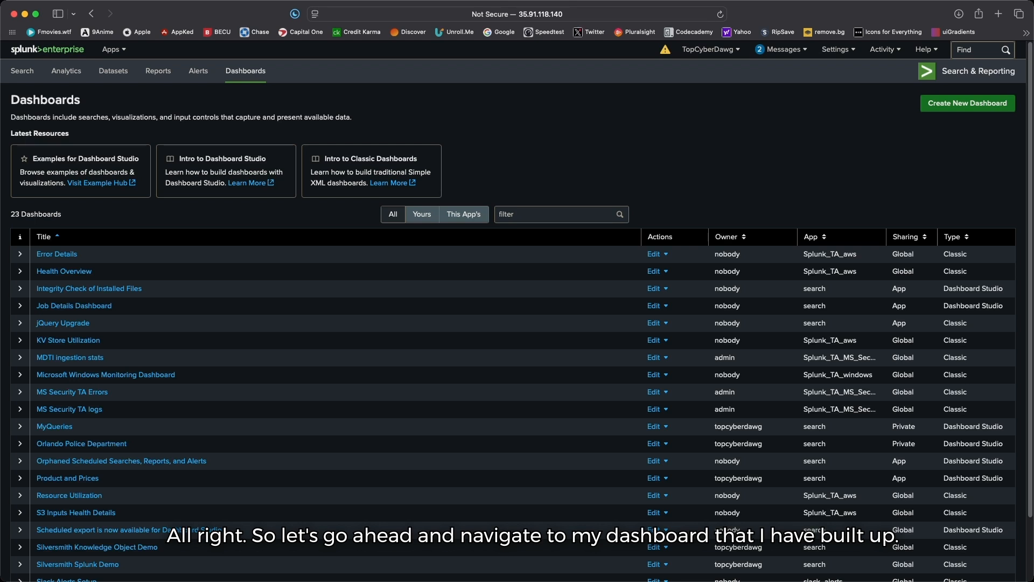
# Step: Open the Silversmith Knowledge Object Demo dashboard from the dashboards list
pyautogui.scroll(-2, 323, 420)
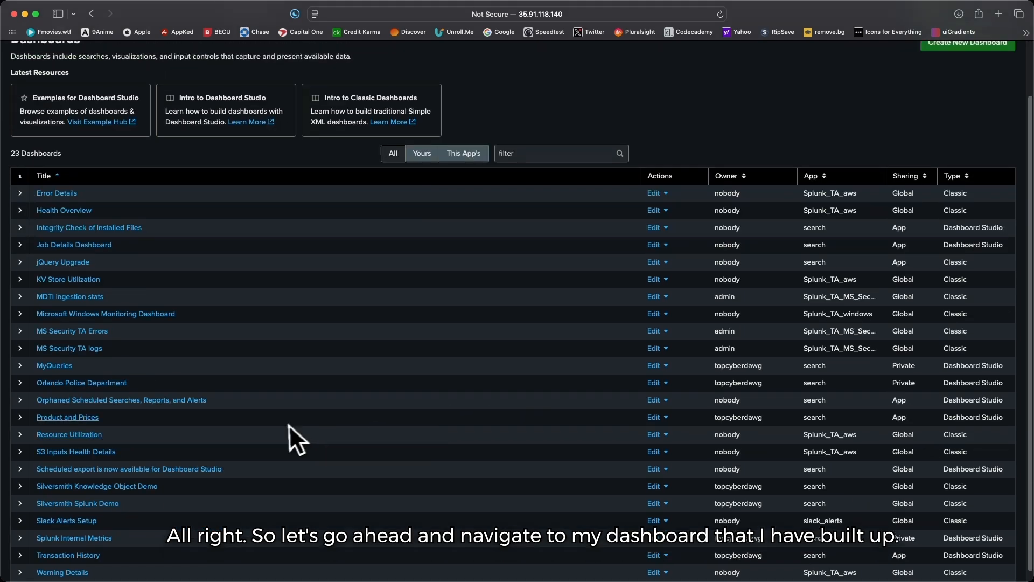
pyautogui.scroll(1, 289, 426)
pyautogui.scroll(-1, 193, 515)
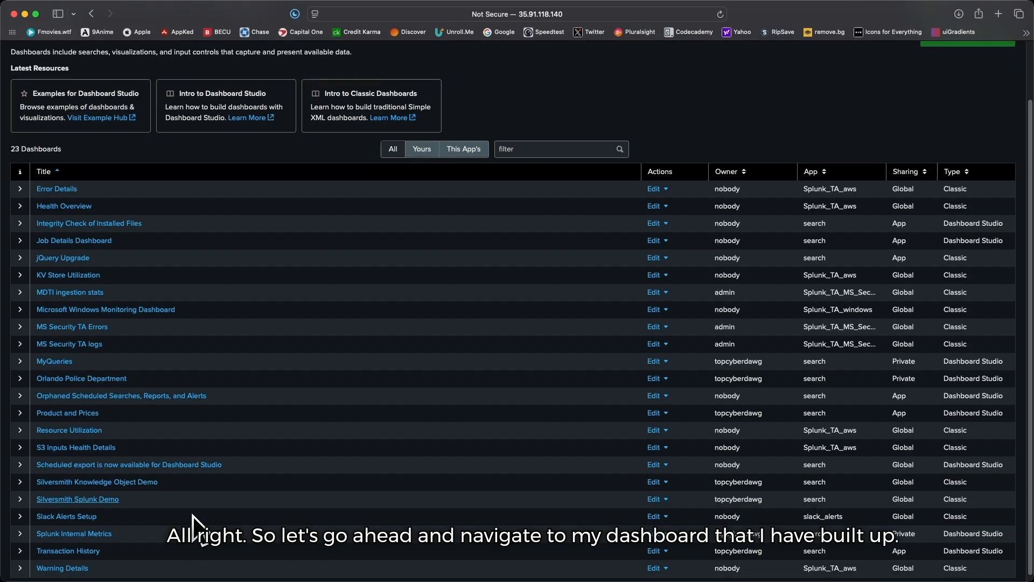
pyautogui.click(125, 483)
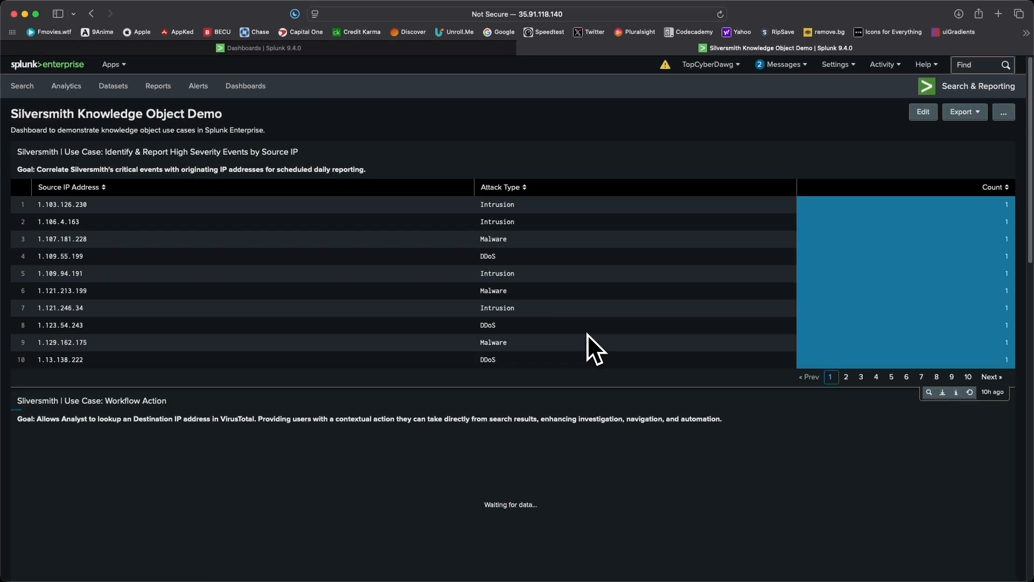
# Step: Look through all panels of the dashboard, from the high severity events table to the top error-producing products, checking that their data loads
pyautogui.scroll(-10, 587, 334)
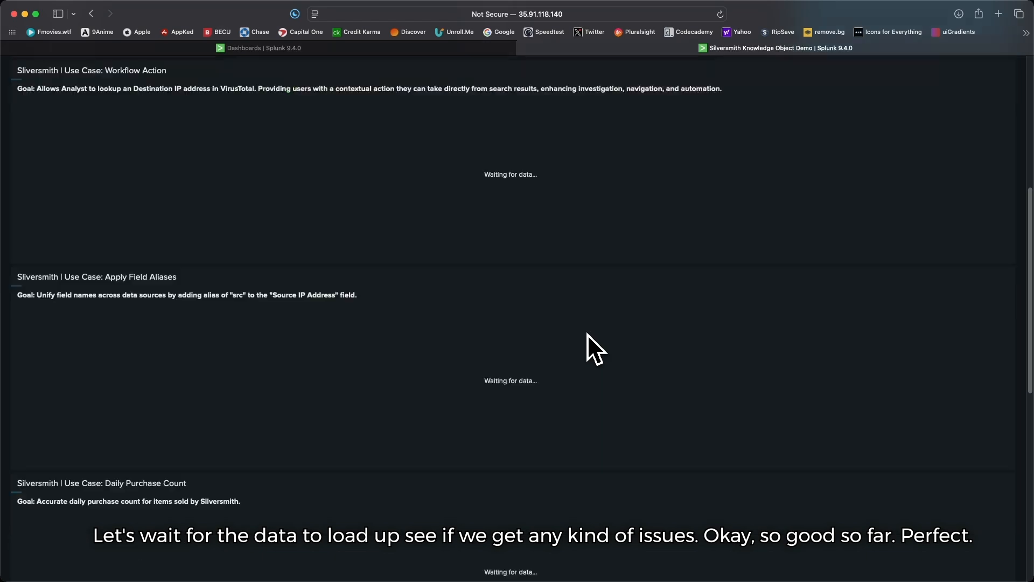
pyautogui.scroll(-15, 587, 334)
pyautogui.scroll(10, 587, 334)
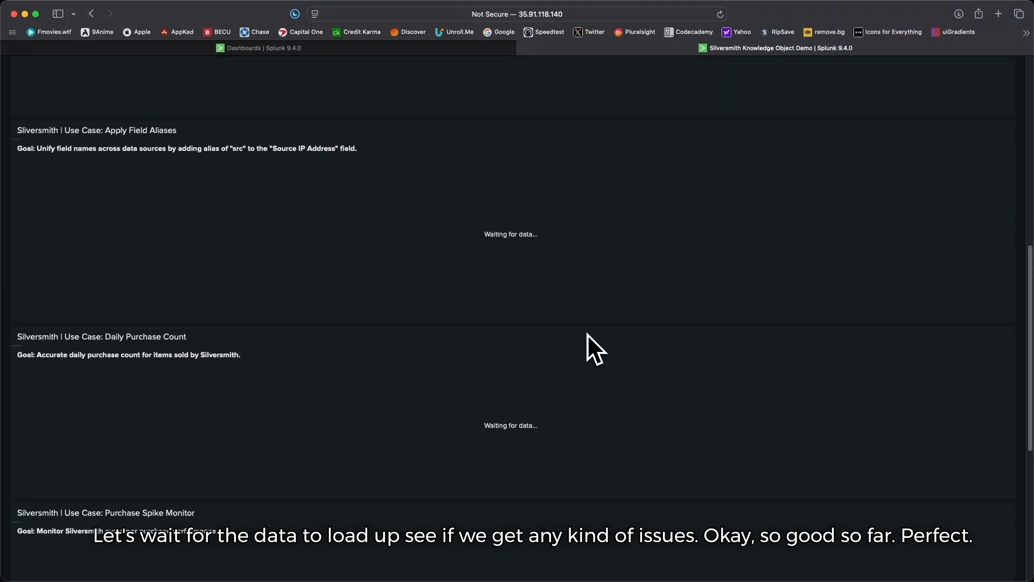
pyautogui.scroll(10, 586, 334)
pyautogui.scroll(-10, 587, 334)
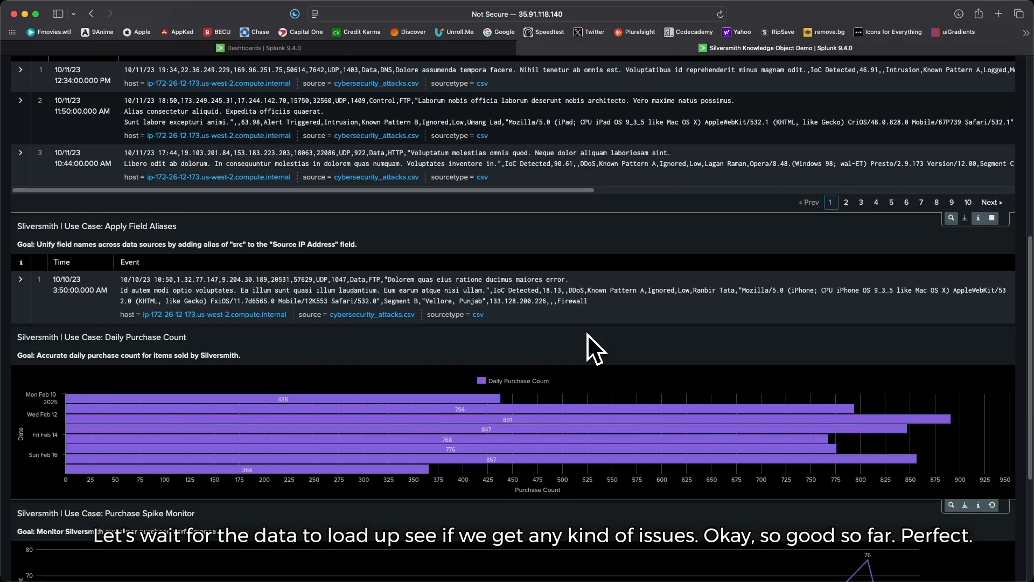
pyautogui.scroll(-5, 587, 334)
pyautogui.scroll(15, 587, 334)
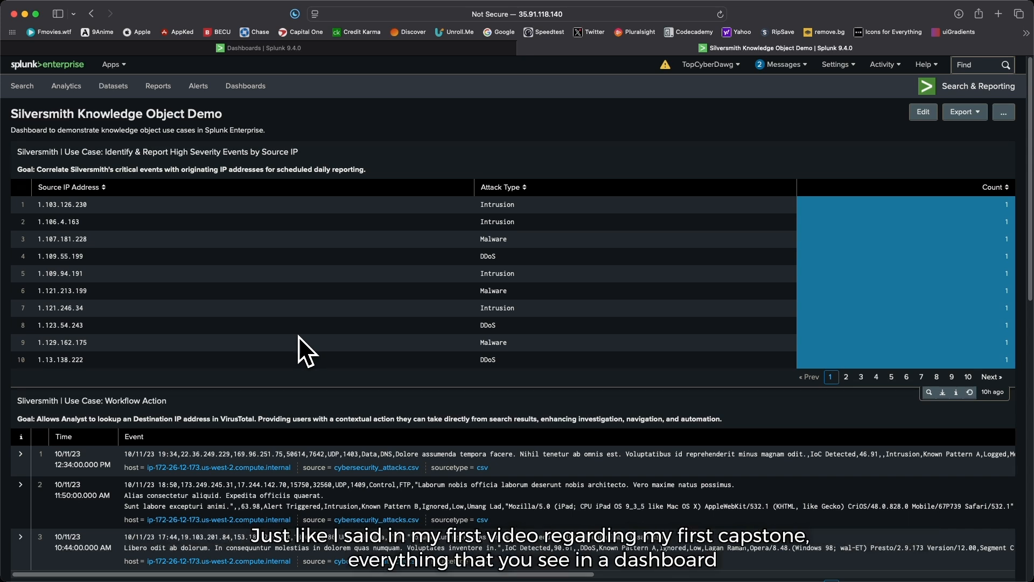
pyautogui.scroll(-1, 202, 290)
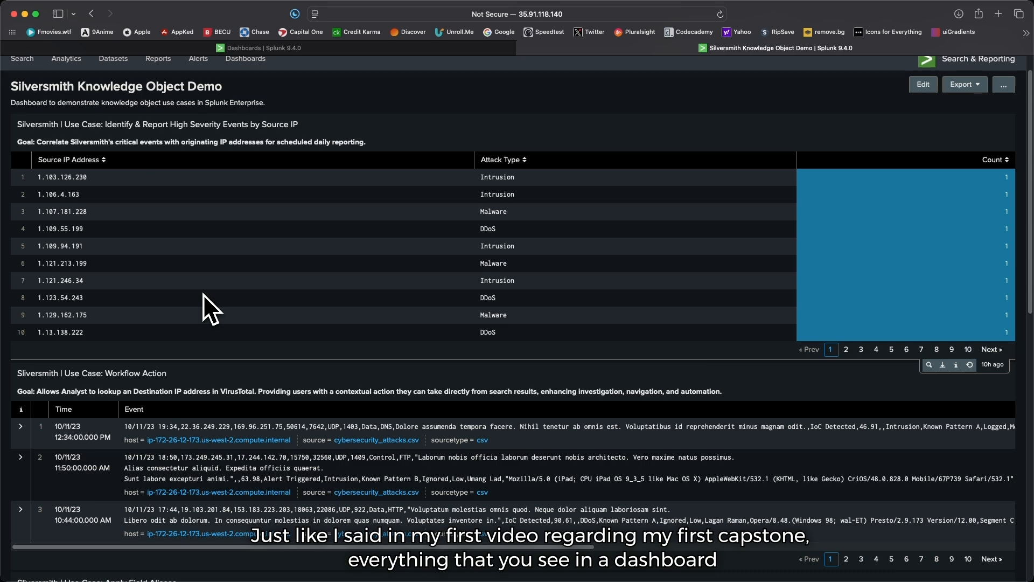
pyautogui.scroll(-20, 210, 242)
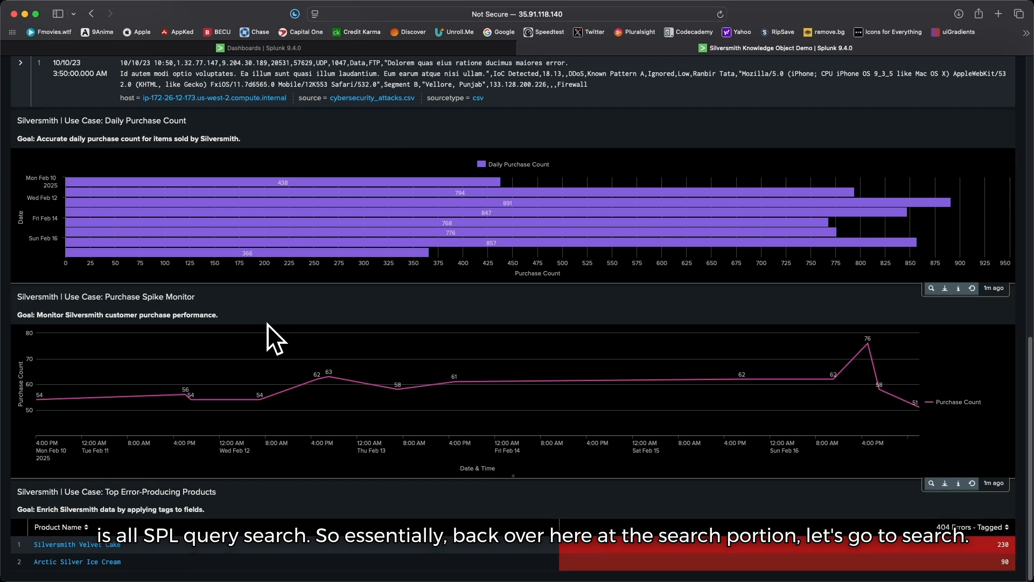
pyautogui.scroll(20, 267, 324)
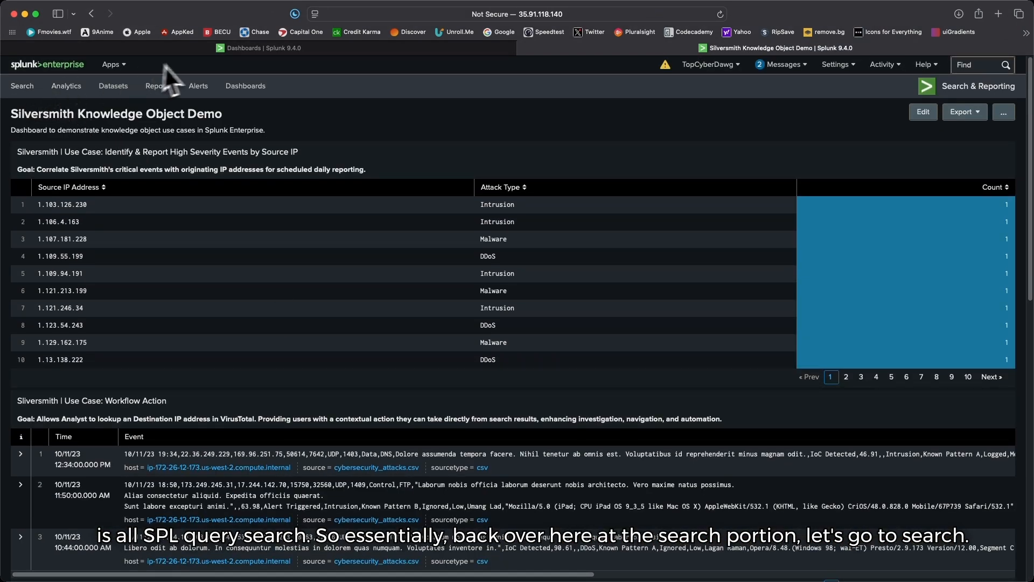
# Step: Go to the Search page in the other browser tab and expand the search history
pyautogui.click(246, 86)
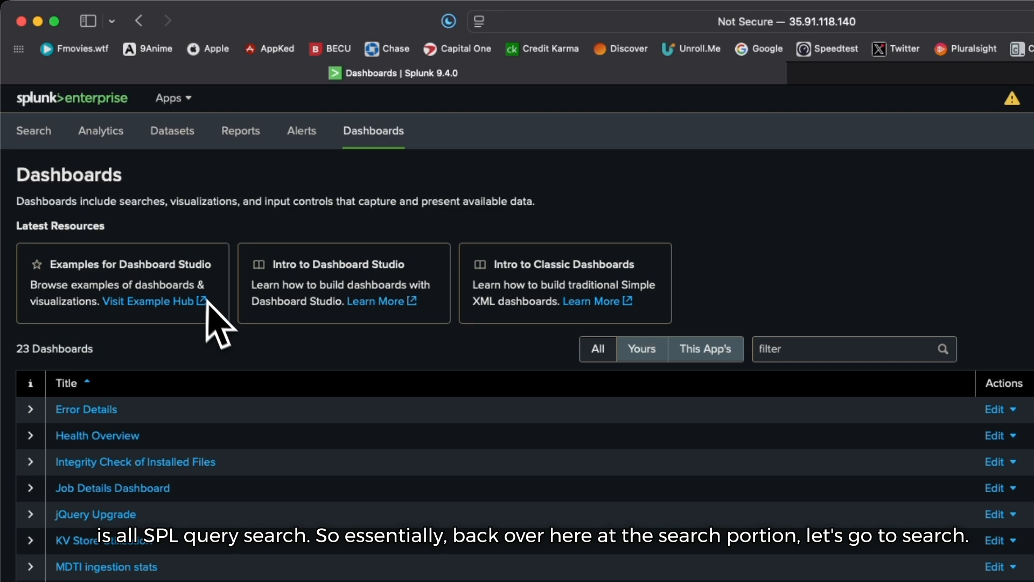
pyautogui.click(33, 131)
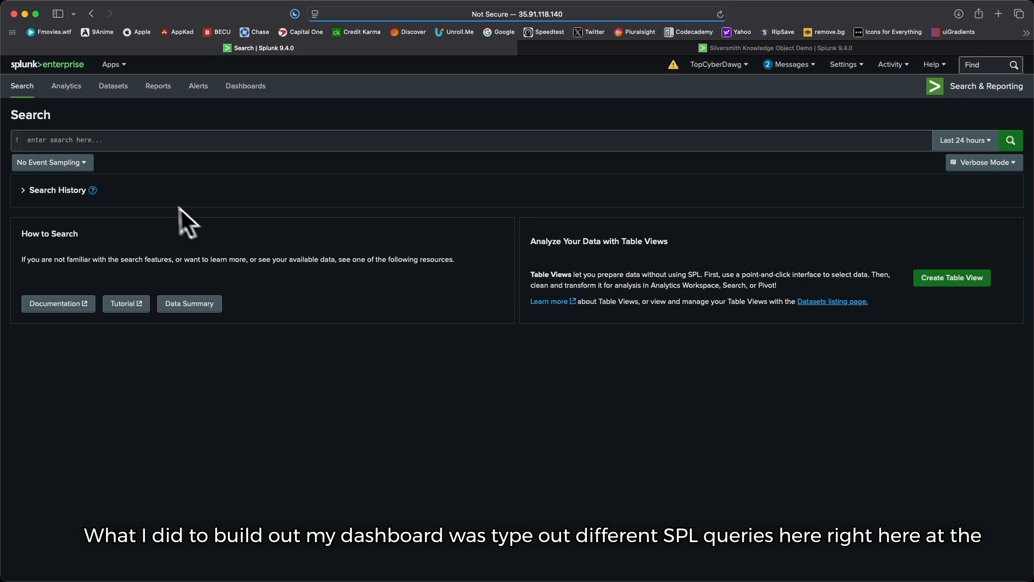
pyautogui.click(72, 143)
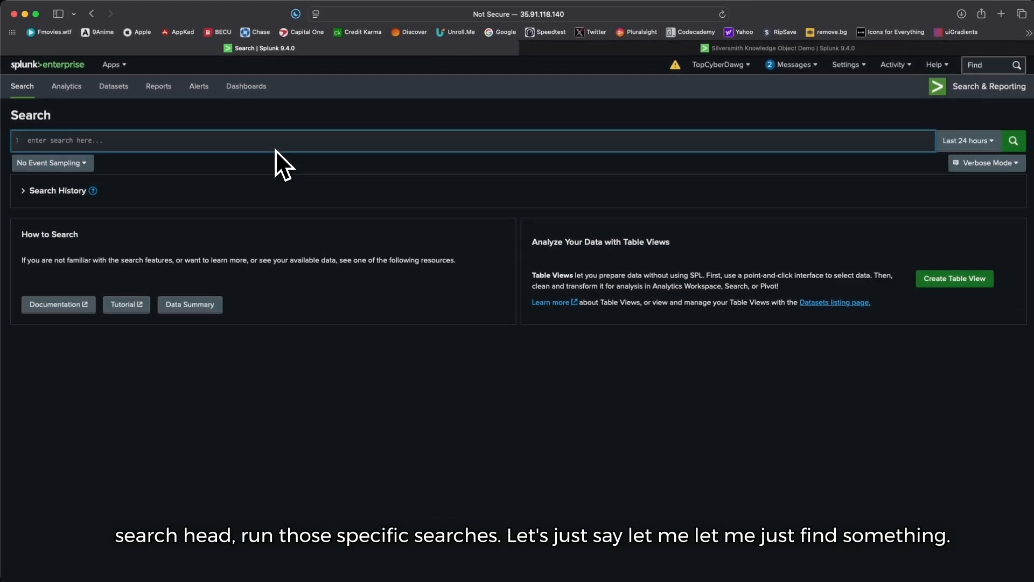
pyautogui.click(32, 192)
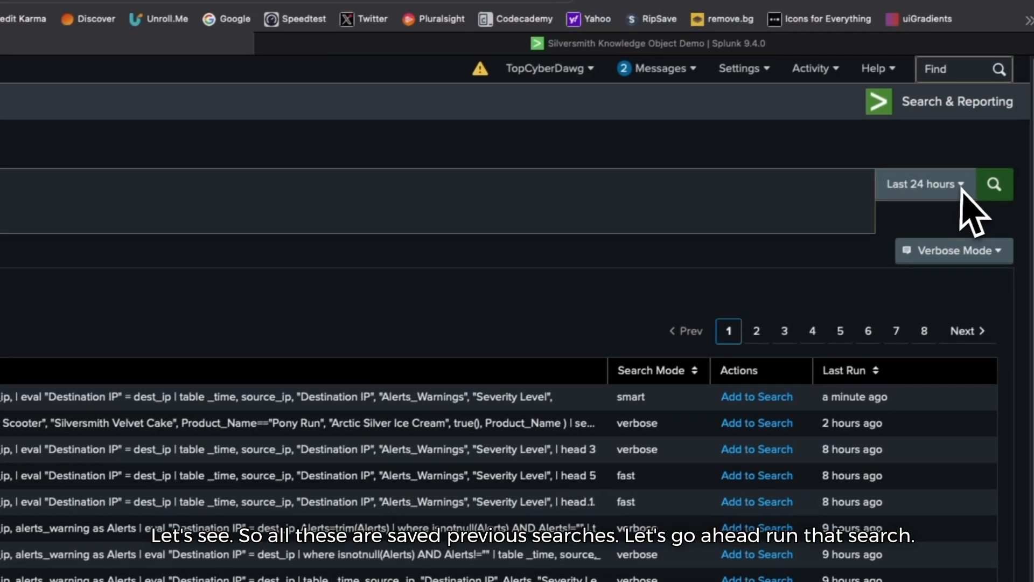
# Step: Run the query index="attack" | rename "Destination IP Address" as dest_ip | table dest_ip over All time
pyautogui.click(1026, 158)
pyautogui.click(946, 246)
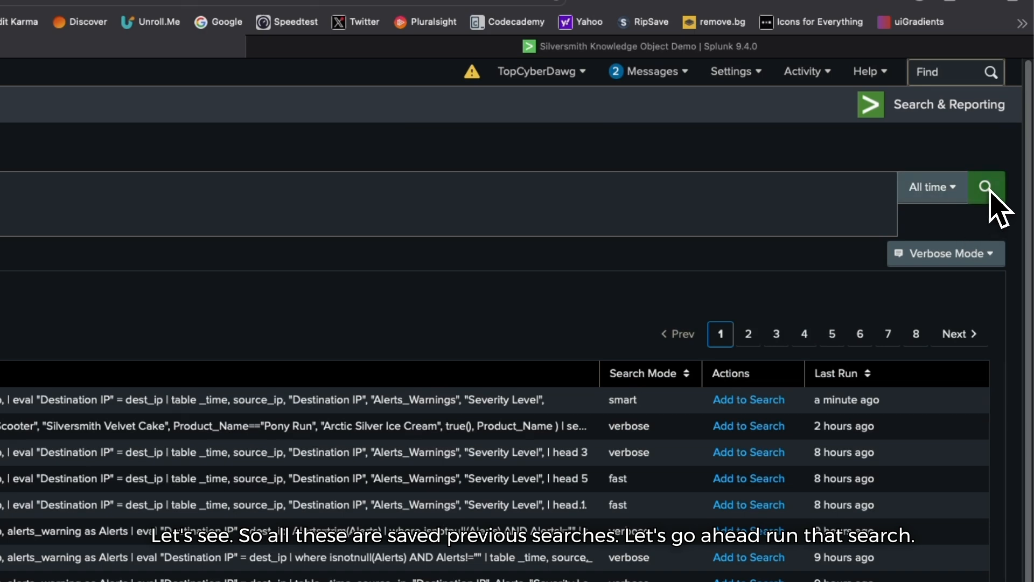
pyautogui.click(986, 189)
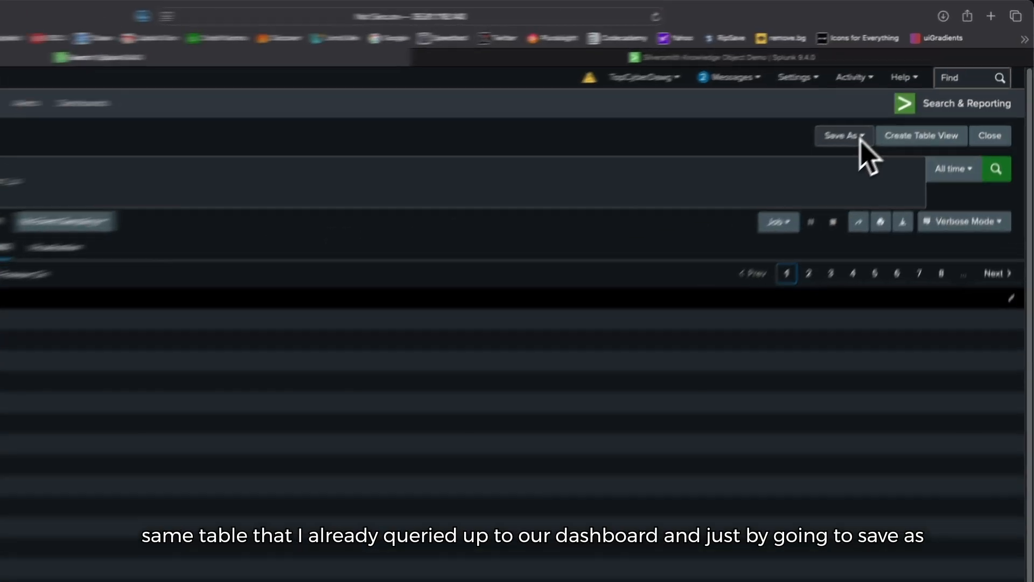
# Step: Check the options for saving the search results to an existing or new dashboard, and close them without saving
pyautogui.click(890, 112)
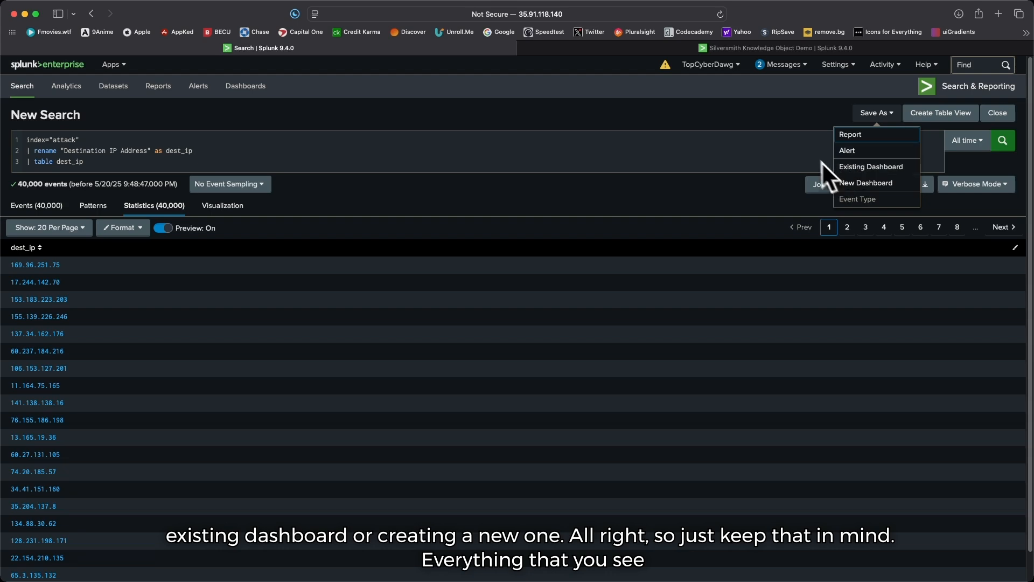
pyautogui.click(762, 129)
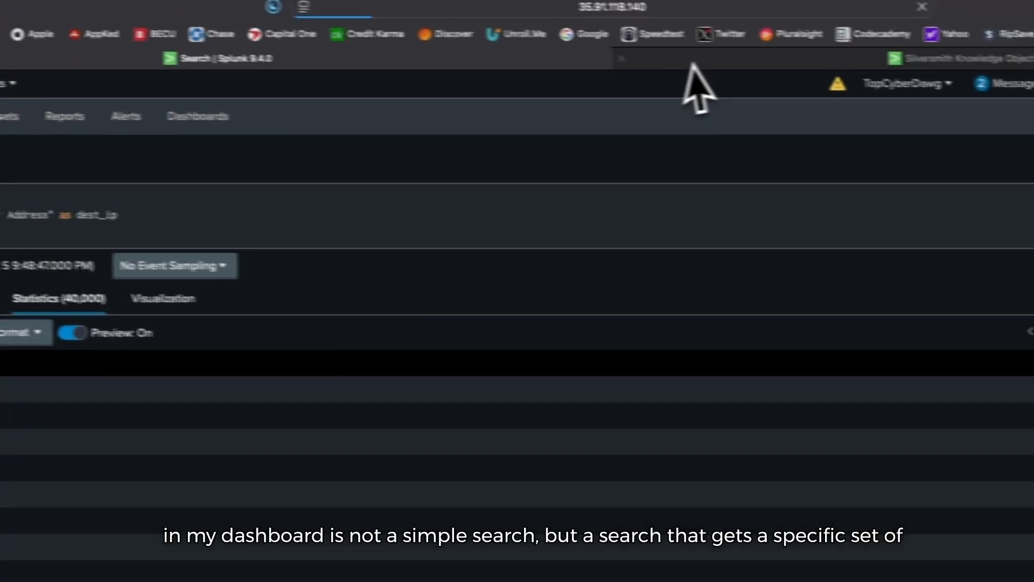
# Step: Return to the Silversmith Knowledge Object Demo dashboard and review how its tables, raw events, bar chart and line chart present search results
pyautogui.click(693, 63)
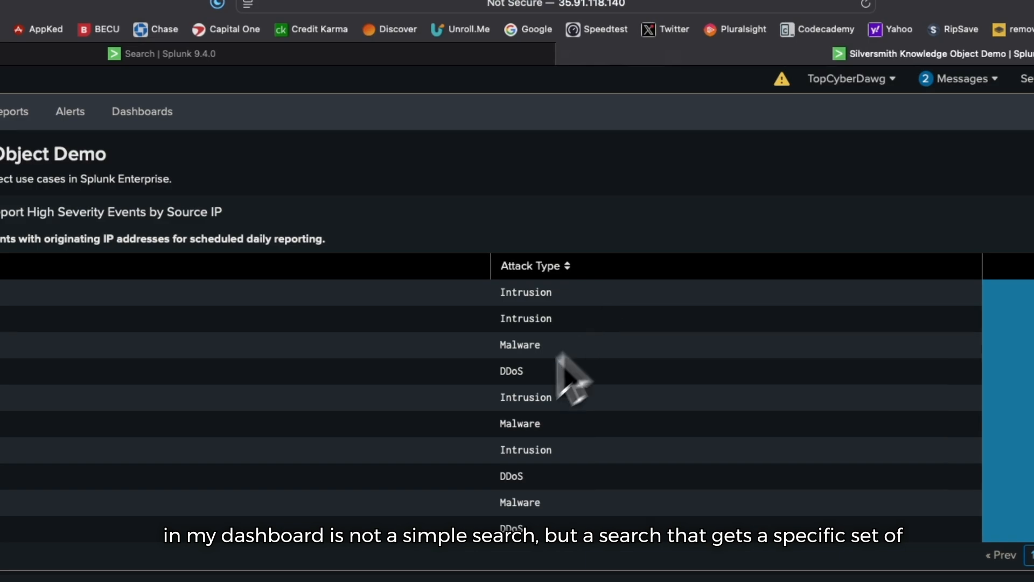
pyautogui.scroll(-5, 538, 413)
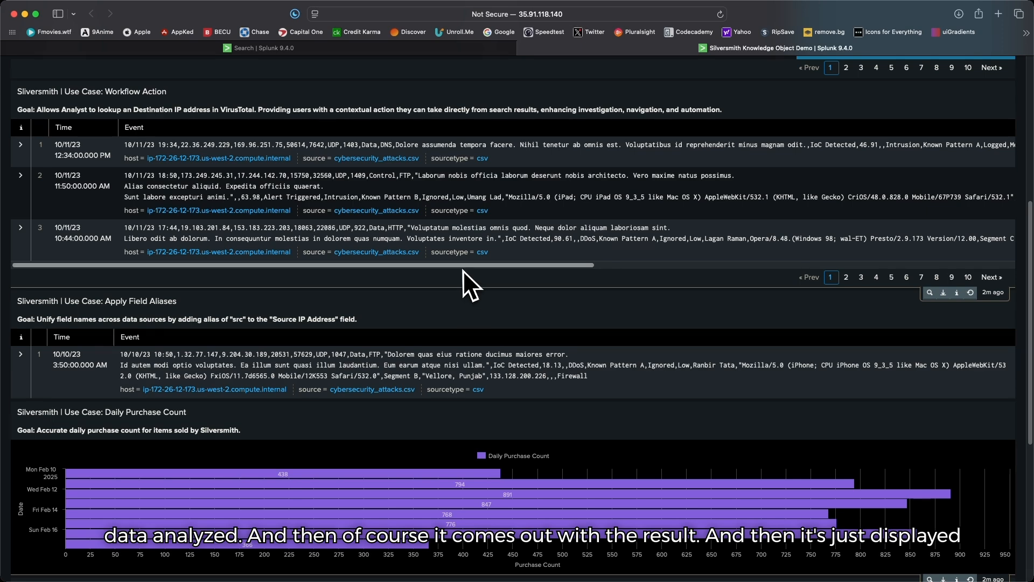
pyautogui.scroll(-3, 467, 296)
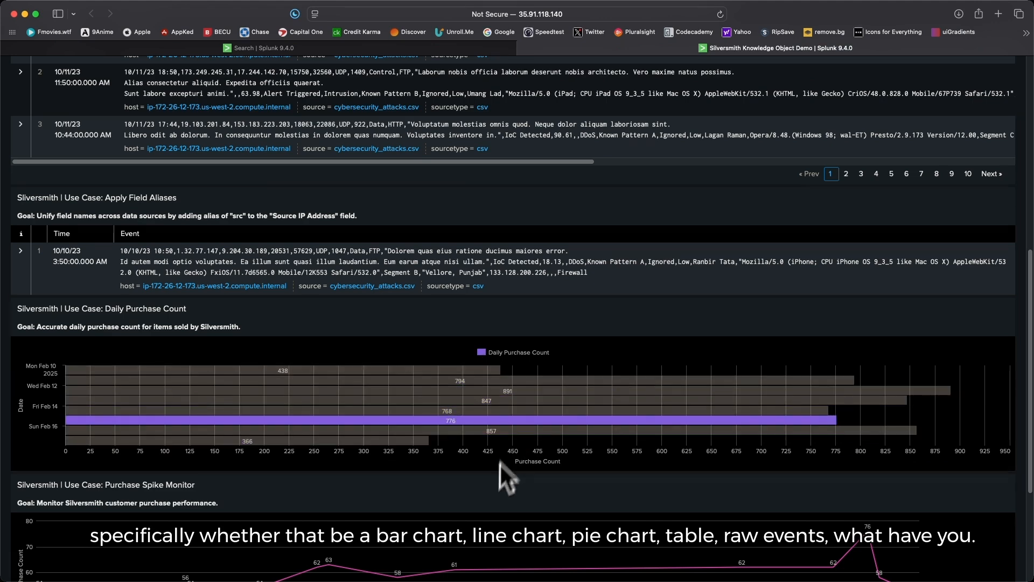
pyautogui.scroll(-5, 472, 440)
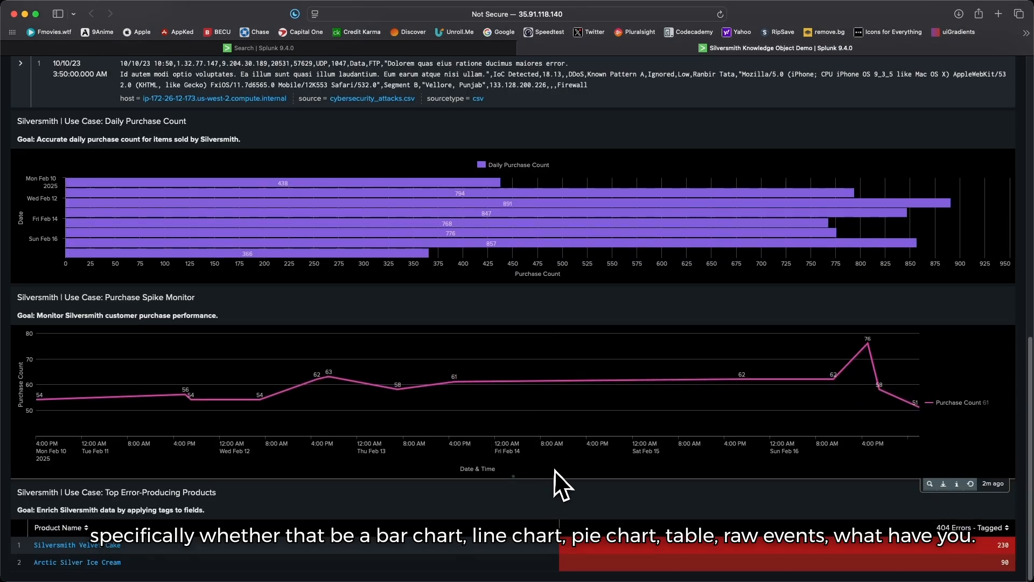
pyautogui.scroll(15, 375, 476)
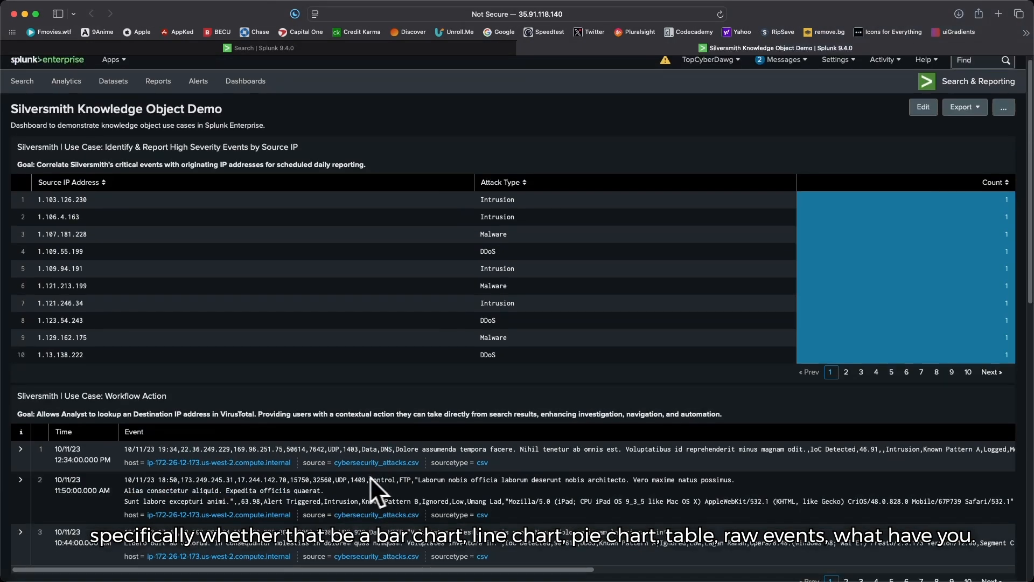
pyautogui.scroll(-5, 270, 506)
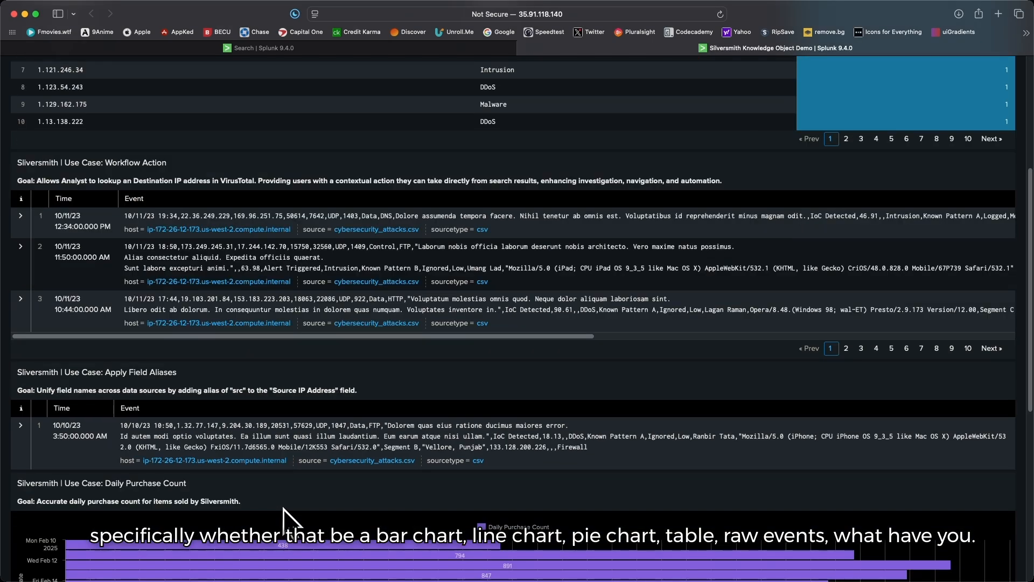
pyautogui.scroll(5, 284, 504)
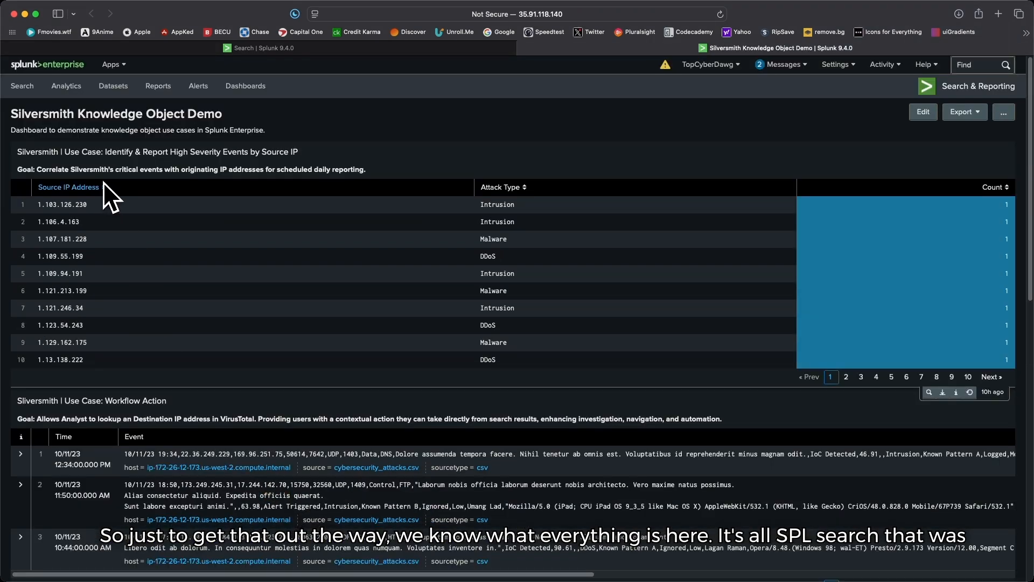
pyautogui.scroll(-10, 207, 371)
pyautogui.scroll(10, 207, 373)
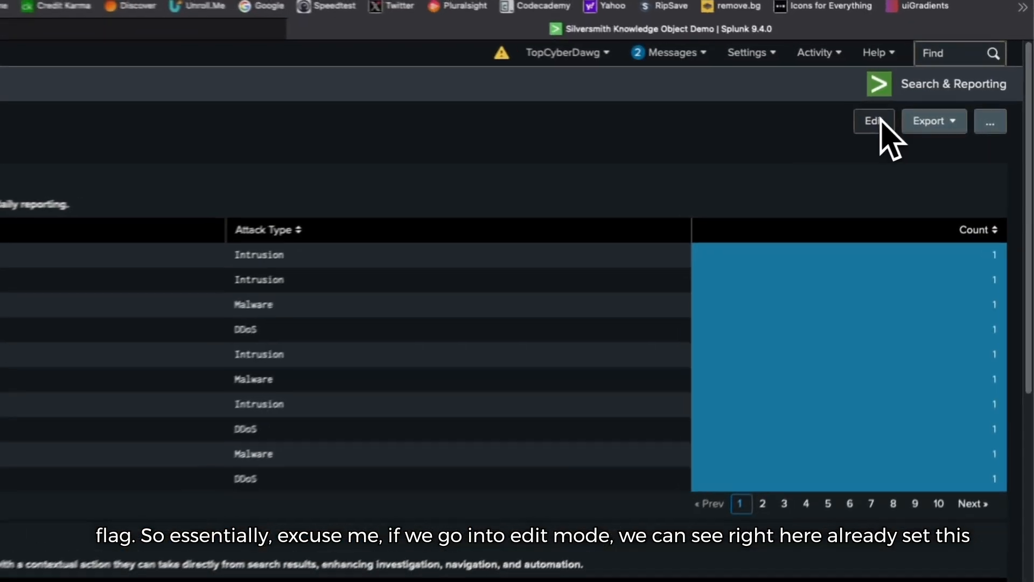
# Step: In the dashboard's edit mode, view the report details behind the high severity events panel, and leave without saving
pyautogui.click(929, 114)
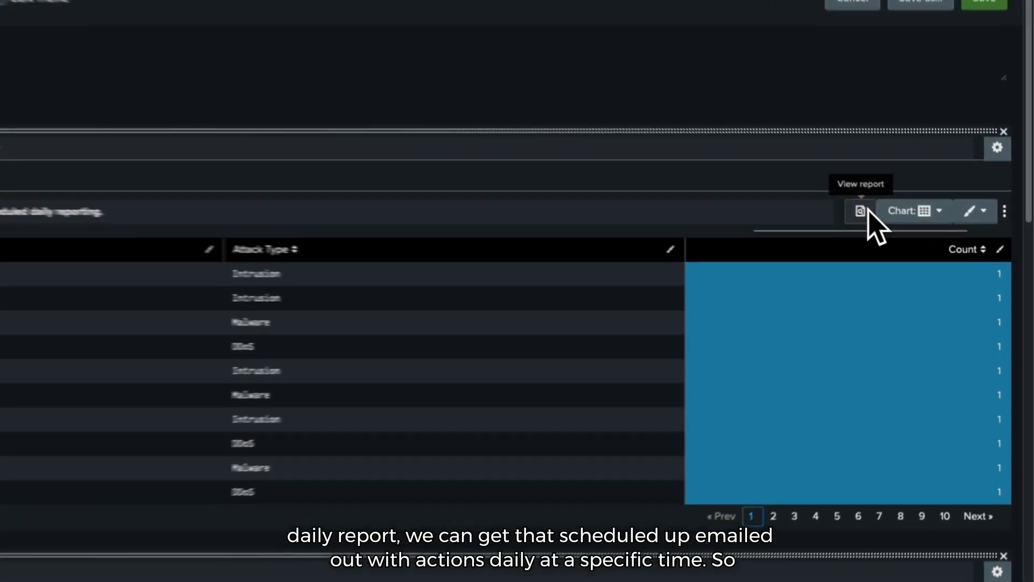
pyautogui.click(910, 240)
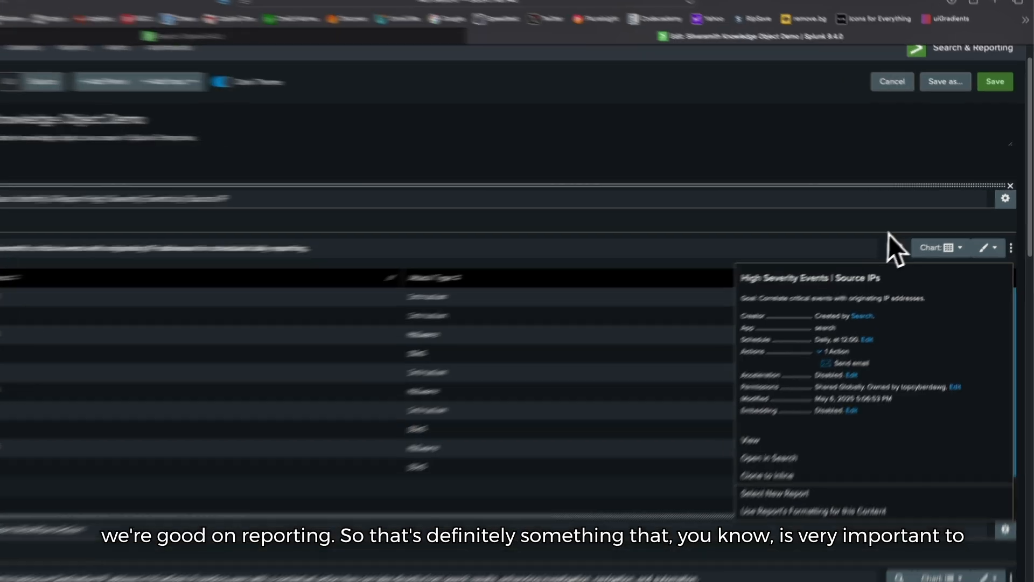
pyautogui.click(910, 241)
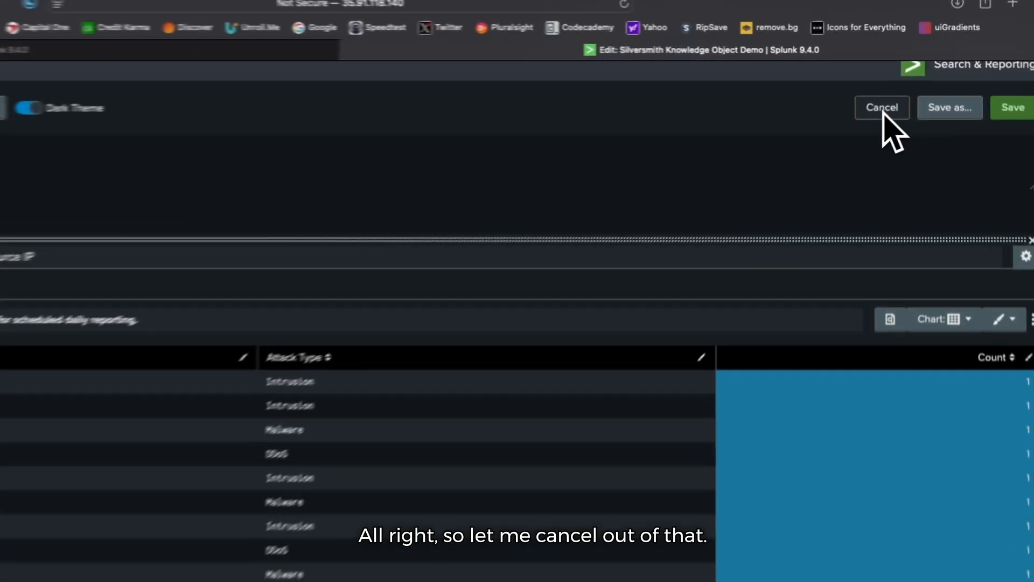
pyautogui.click(882, 108)
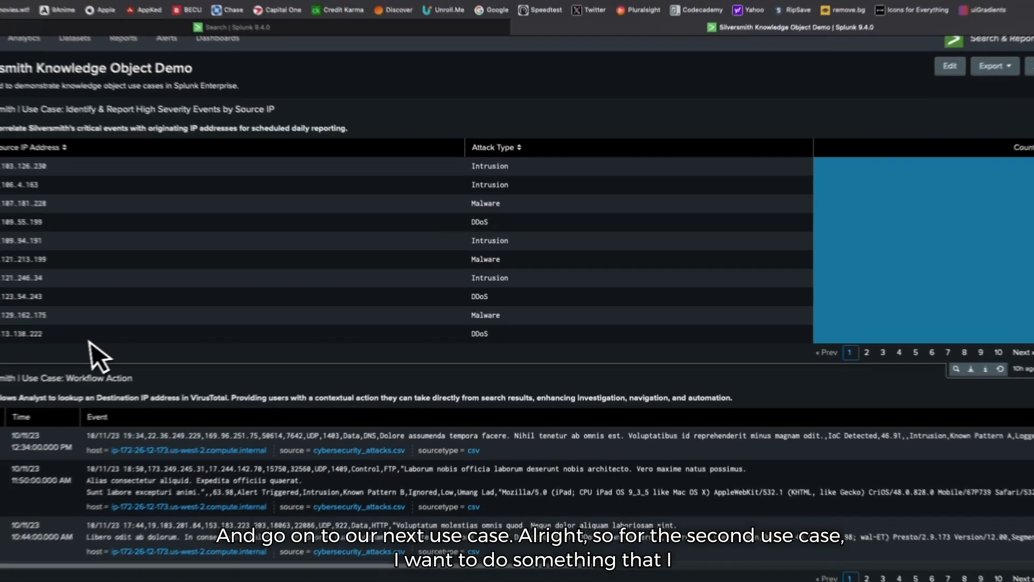
# Step: Expand the first event in the Workflow Action panel and run its VirusTotal: Lookup Destination IP action
pyautogui.scroll(-3, 96, 340)
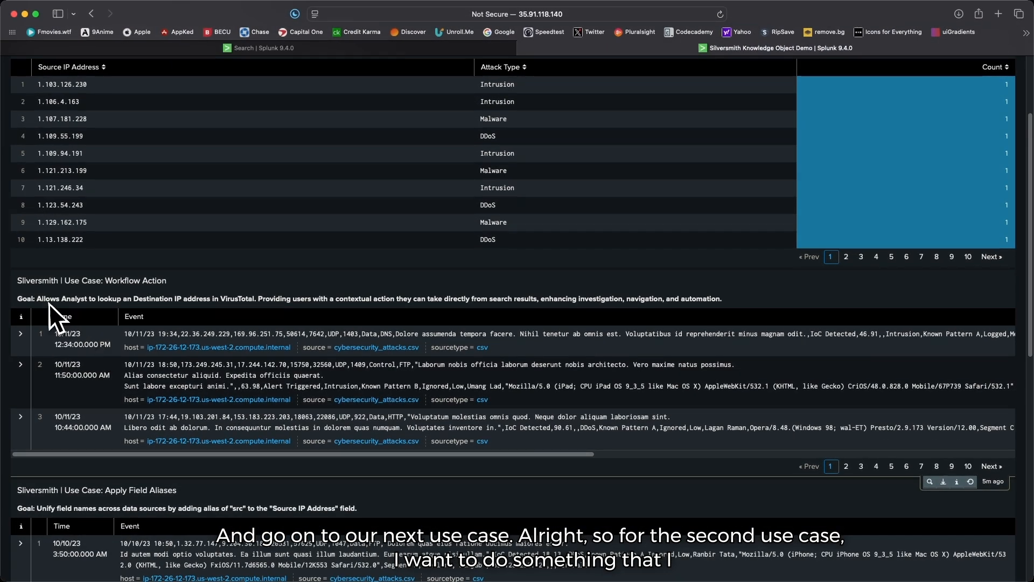
pyautogui.scroll(-1, 50, 302)
pyautogui.scroll(-1, 50, 311)
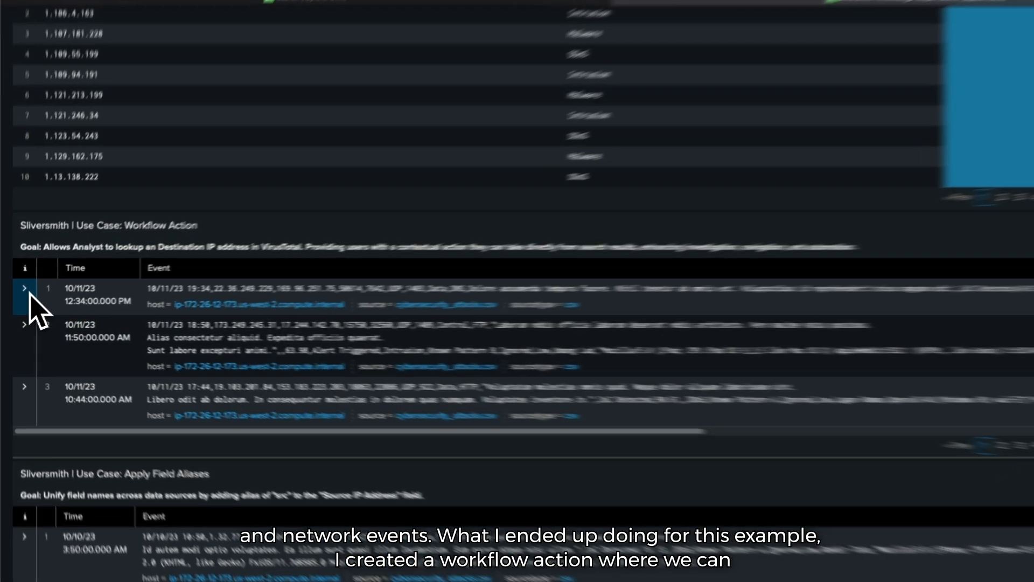
pyautogui.click(25, 297)
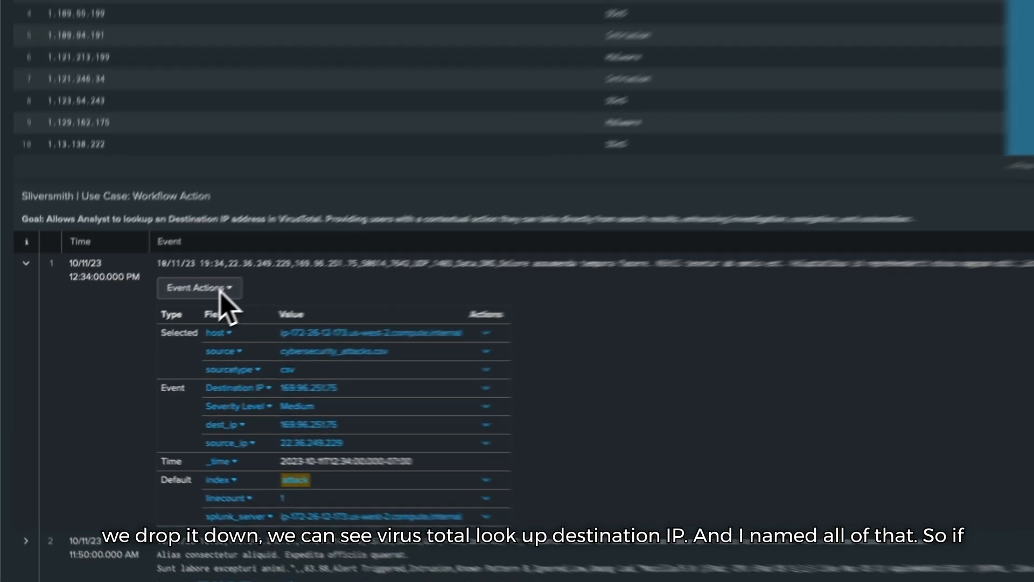
pyautogui.click(170, 317)
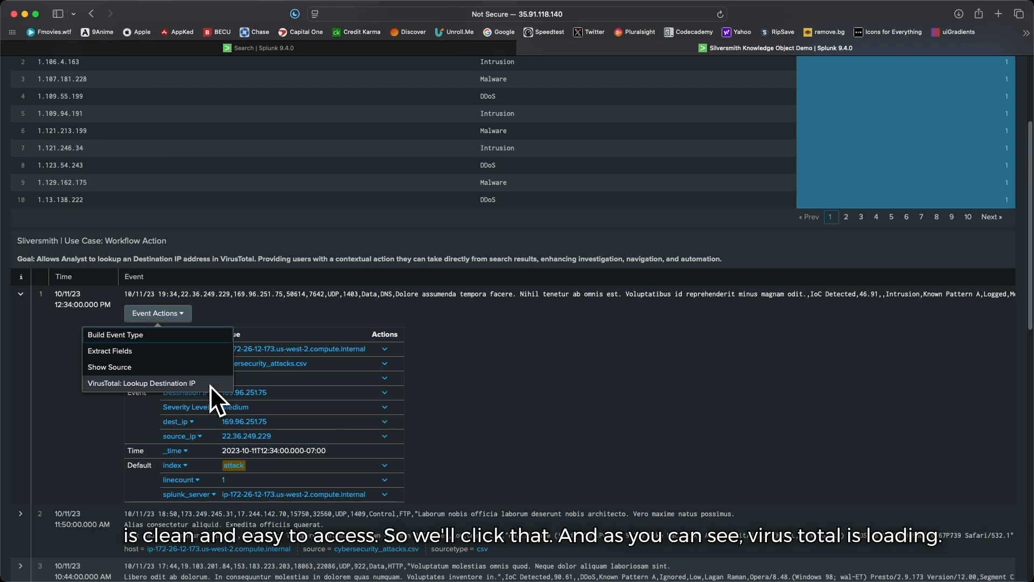
pyautogui.click(208, 385)
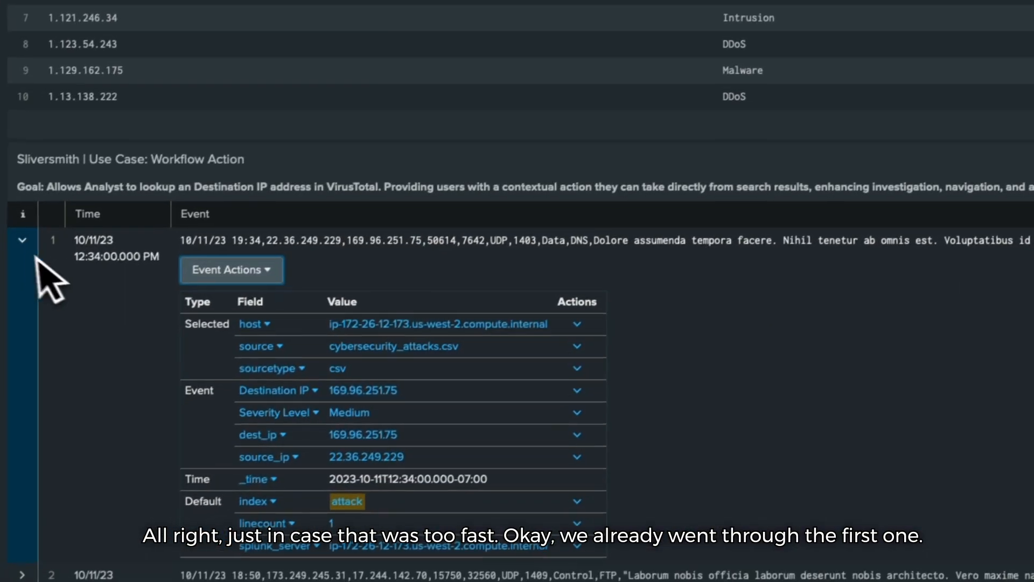
# Step: Collapse the first Workflow Action event, run VirusTotal: Lookup Destination IP on the second event, and return to the dashboard with that event collapsed
pyautogui.click(22, 239)
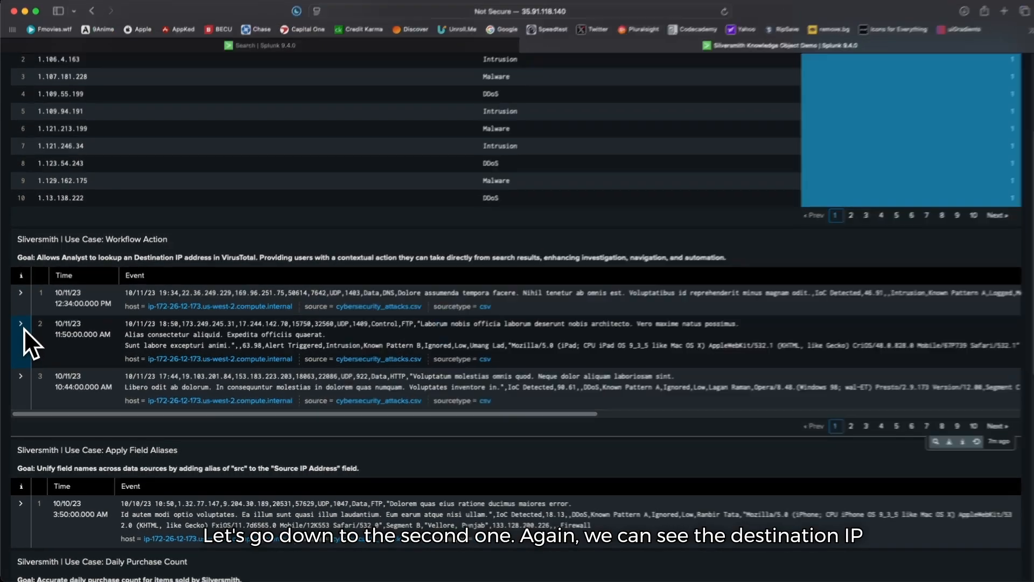
pyautogui.click(23, 326)
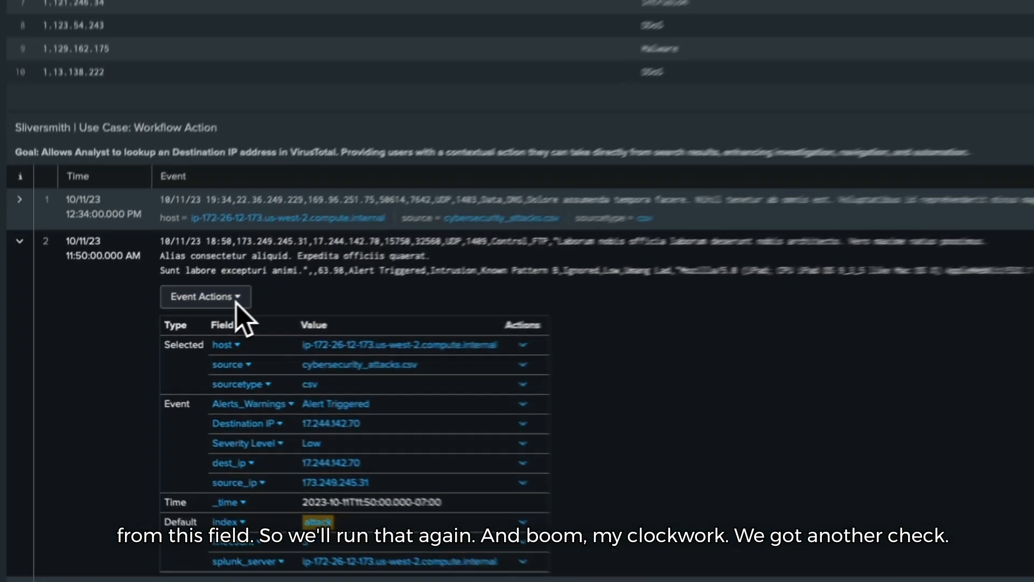
pyautogui.click(178, 321)
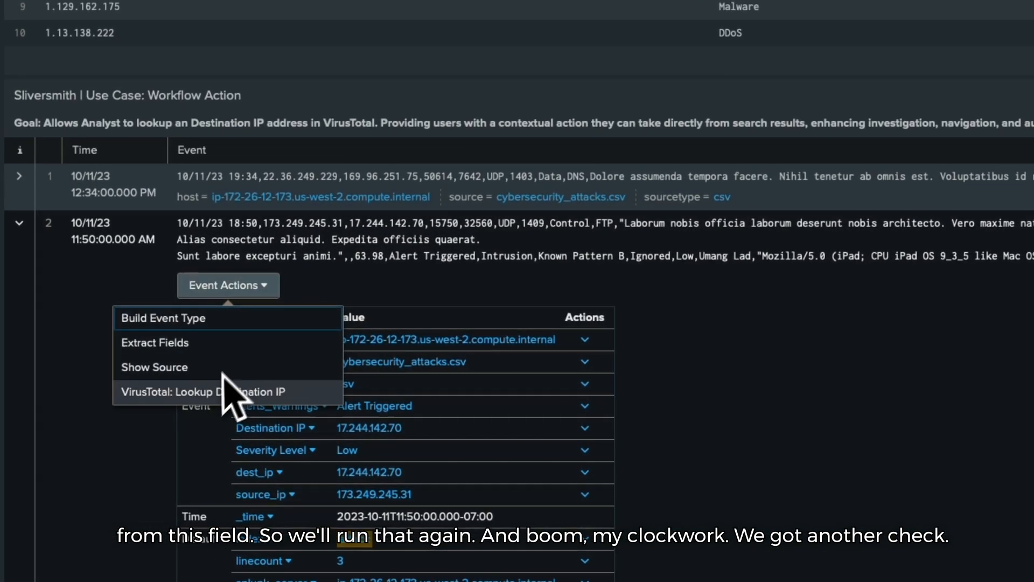
pyautogui.click(150, 392)
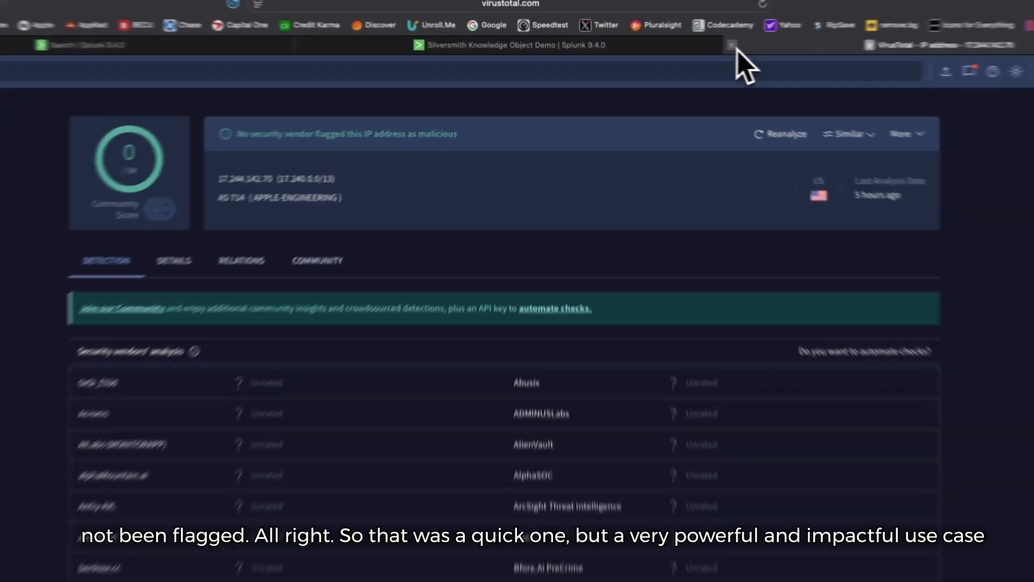
pyautogui.click(698, 48)
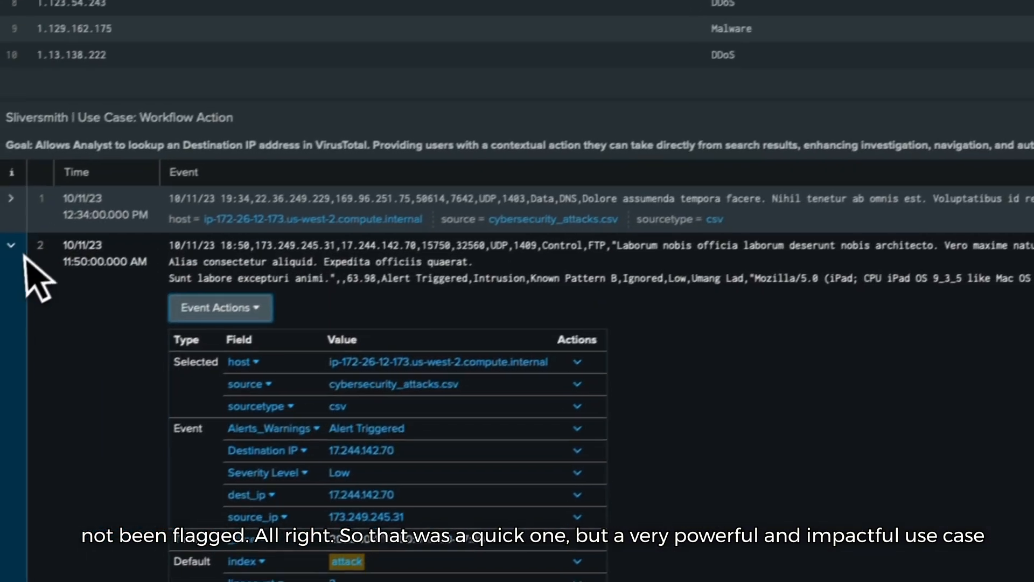
pyautogui.click(25, 245)
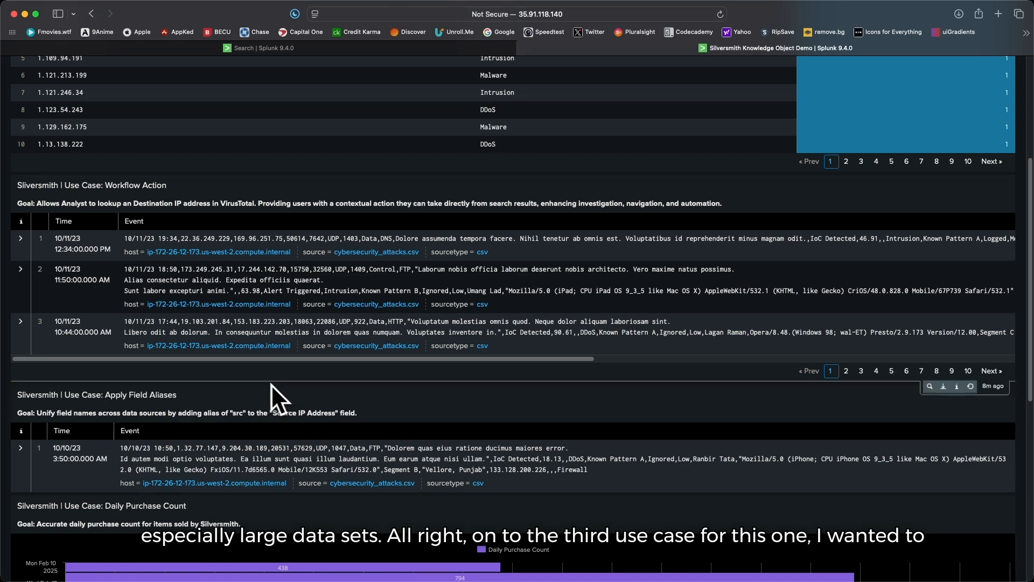
# Step: Open the Apply Field Aliases panel in Search to examine its src alias query and matching event, and close that search
pyautogui.scroll(-3, 270, 384)
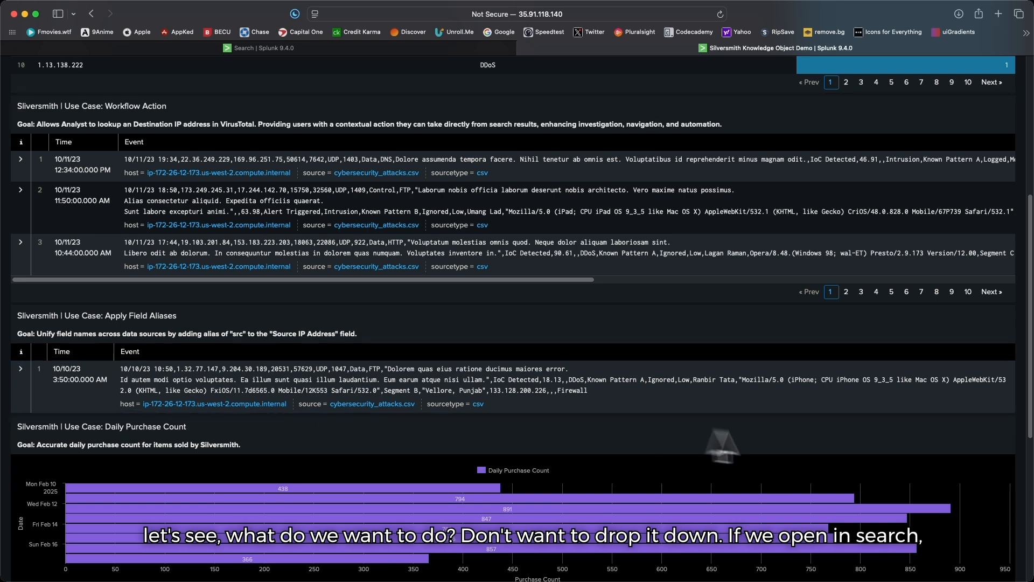
pyautogui.moveTo(924, 415)
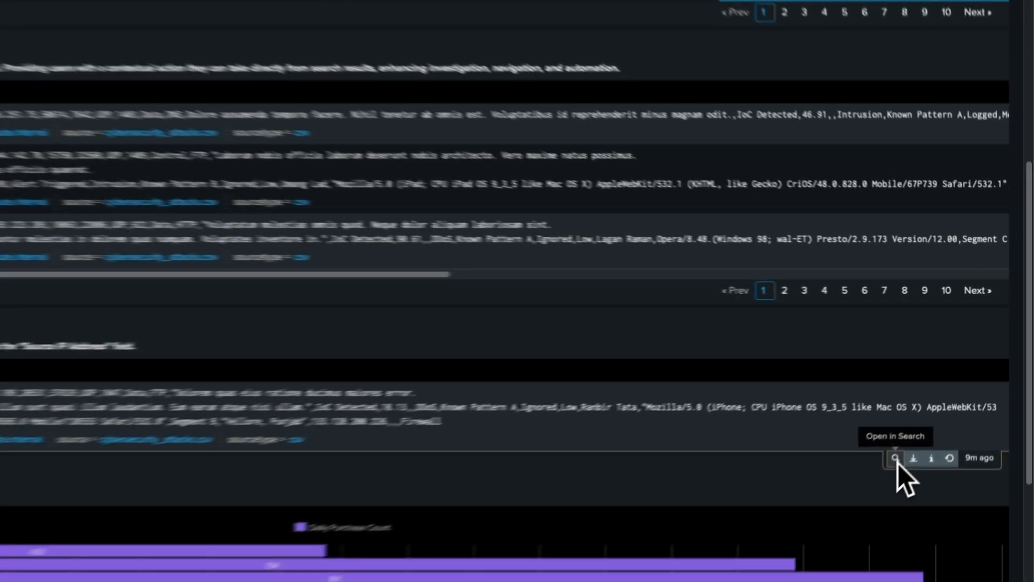
pyautogui.click(896, 459)
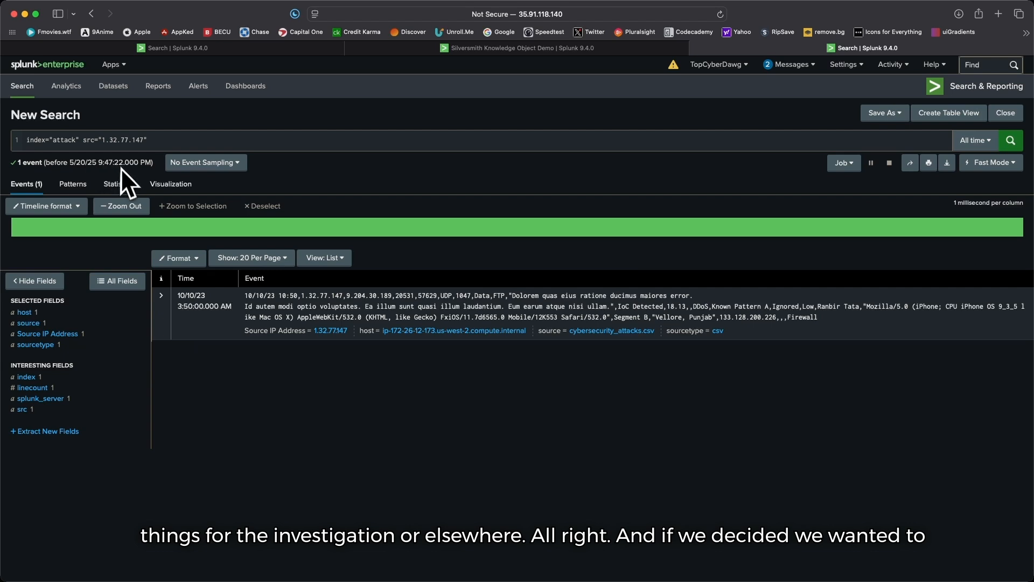
pyautogui.click(695, 48)
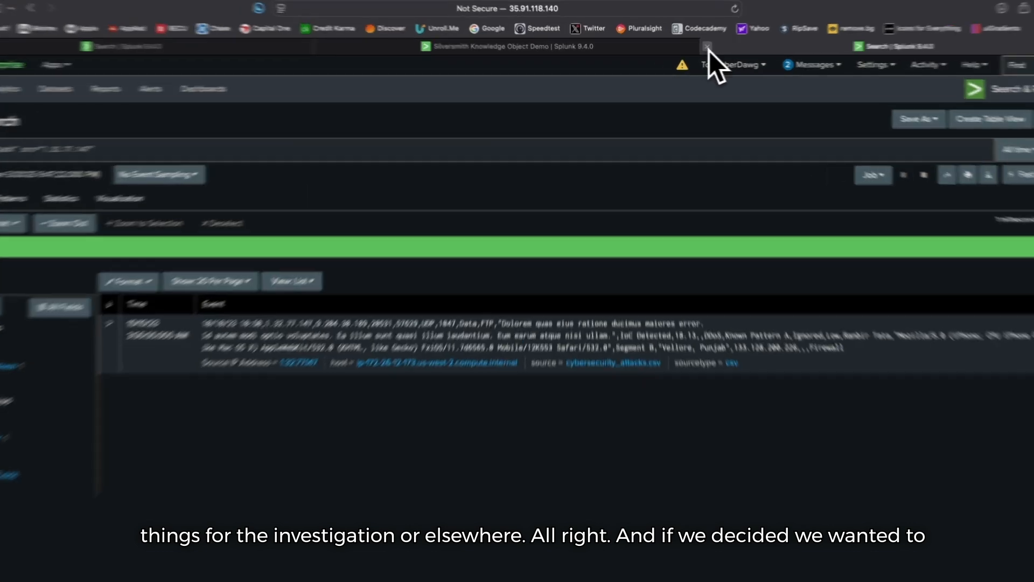
# Step: Examine the Daily Purchase Count bar chart and the Purchase Spike Monitor line chart on the dashboard
pyautogui.scroll(-3, 337, 425)
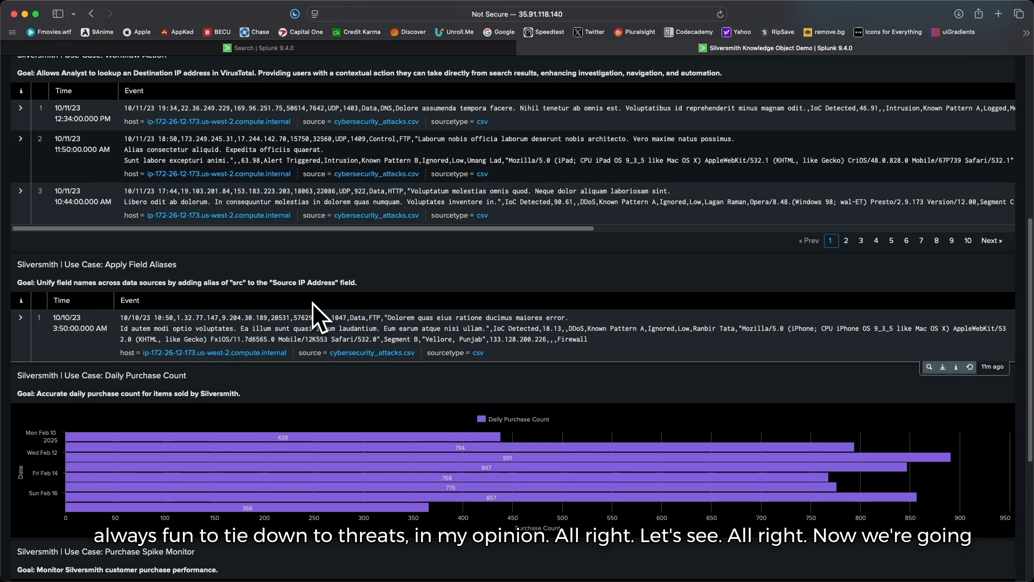
pyautogui.scroll(-2, 377, 271)
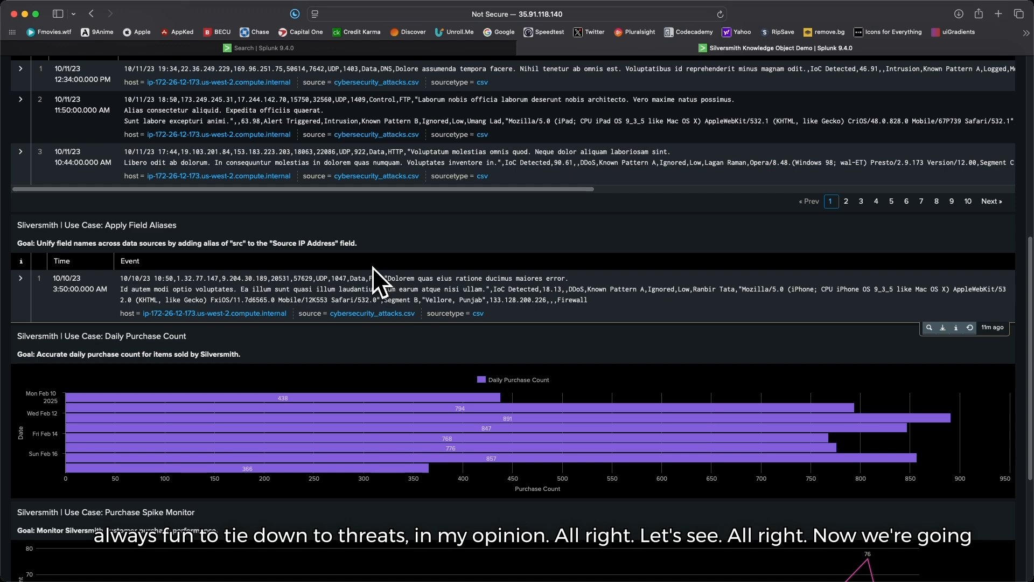
pyautogui.scroll(-2, 372, 267)
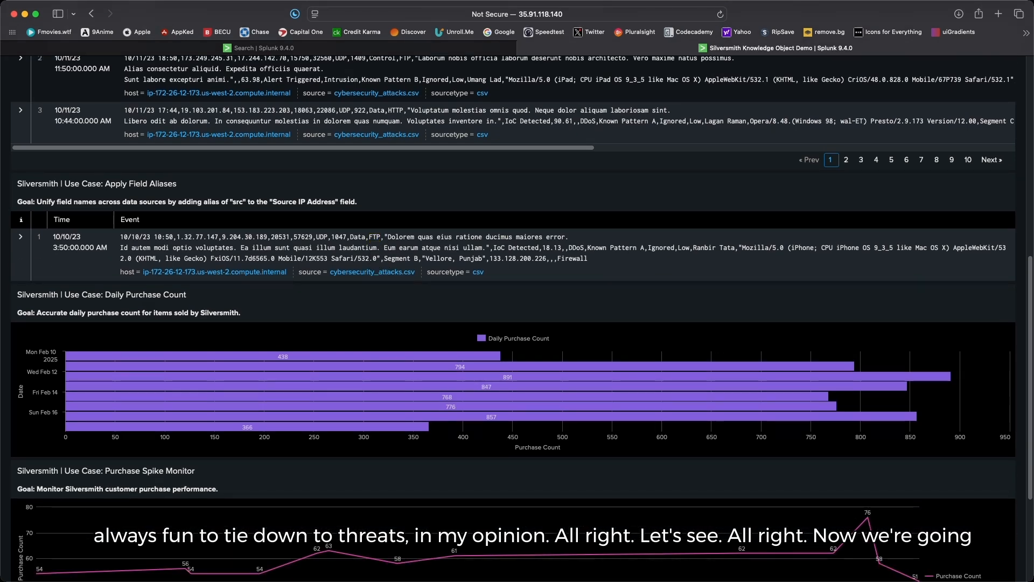
pyautogui.scroll(-5, 517, 318)
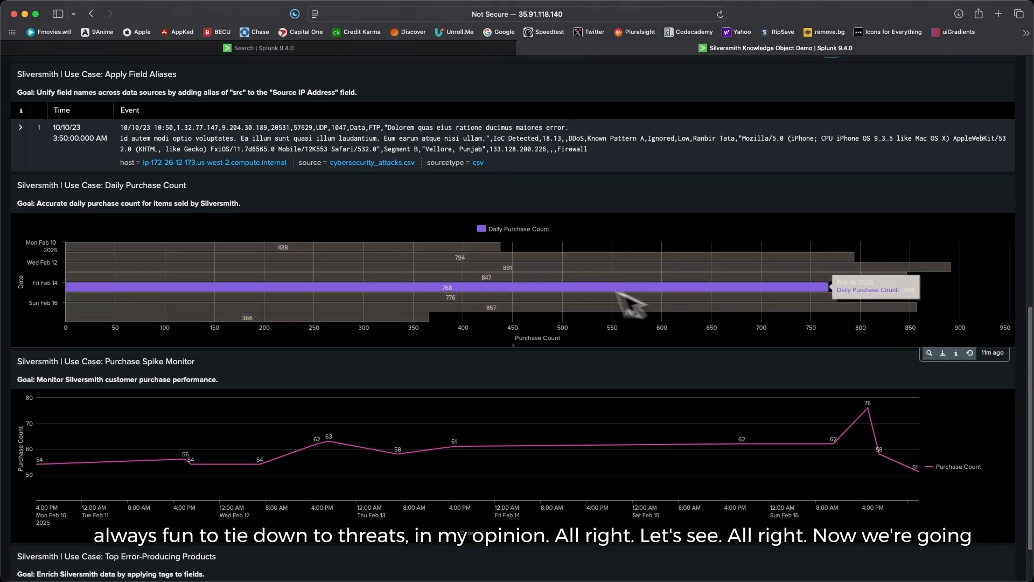
pyautogui.scroll(4, 560, 291)
pyautogui.scroll(1, 559, 291)
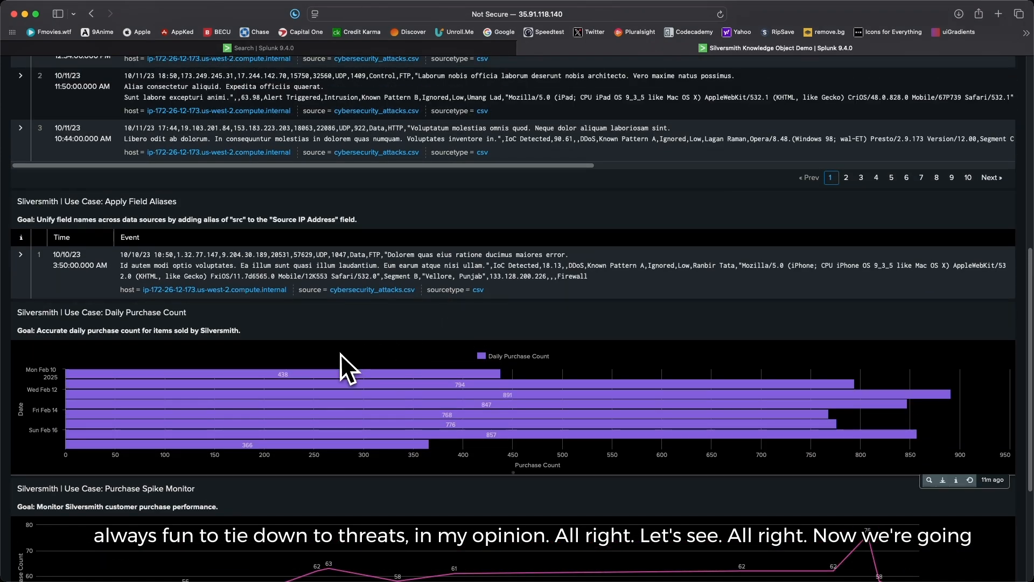
pyautogui.scroll(-4, 341, 346)
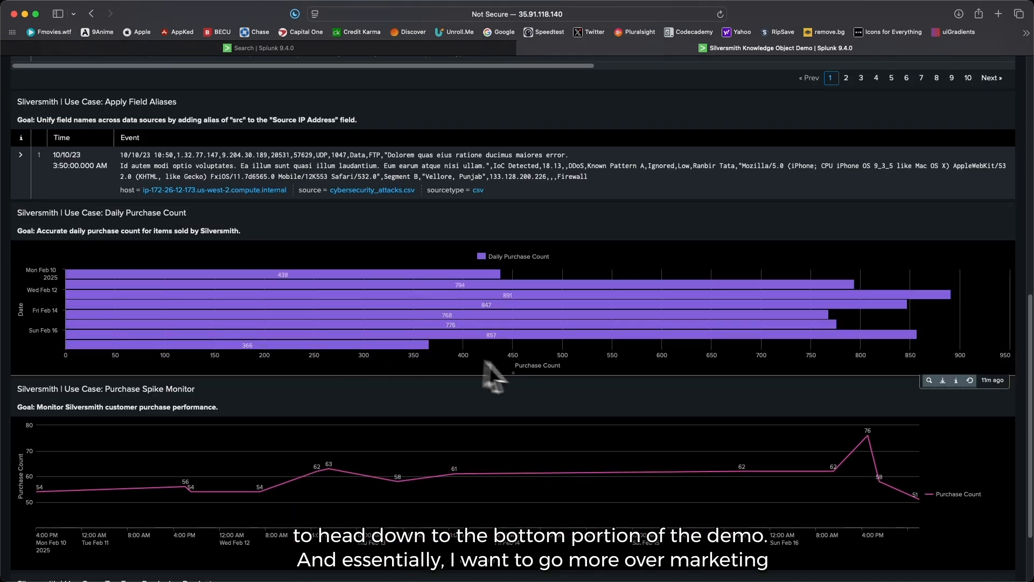
pyautogui.scroll(-1, 435, 395)
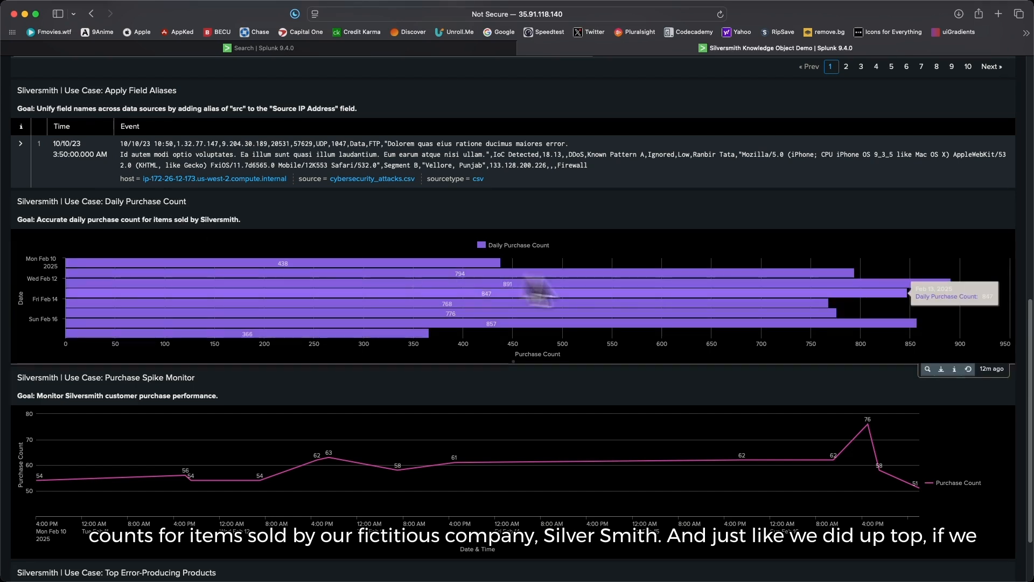
# Step: In the dashboard's edit mode, check the editing options of the Daily Purchase Count panel, and leave without saving
pyautogui.scroll(9, 676, 292)
pyautogui.scroll(2, 677, 292)
pyautogui.click(920, 108)
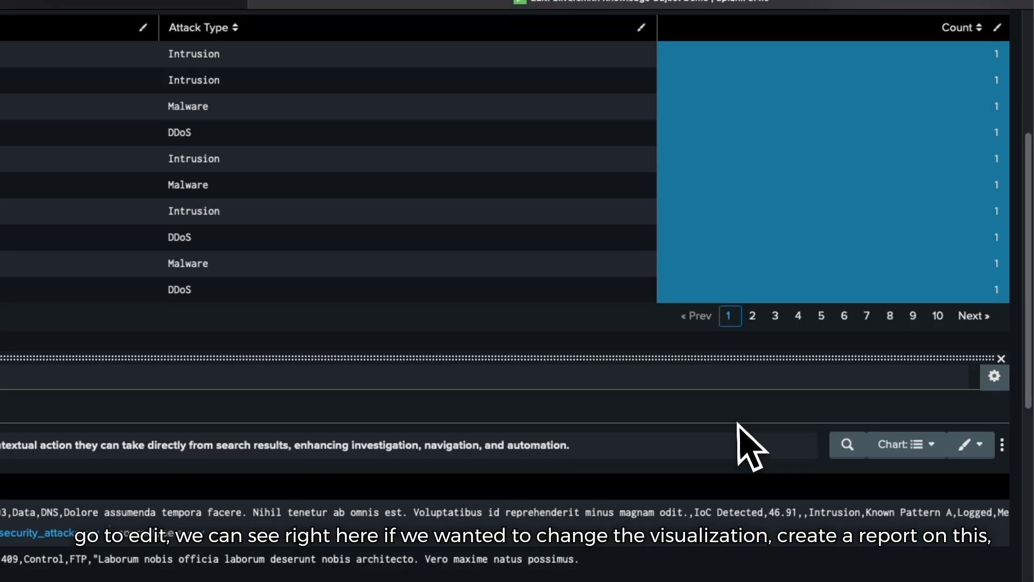
pyautogui.scroll(-8, 829, 356)
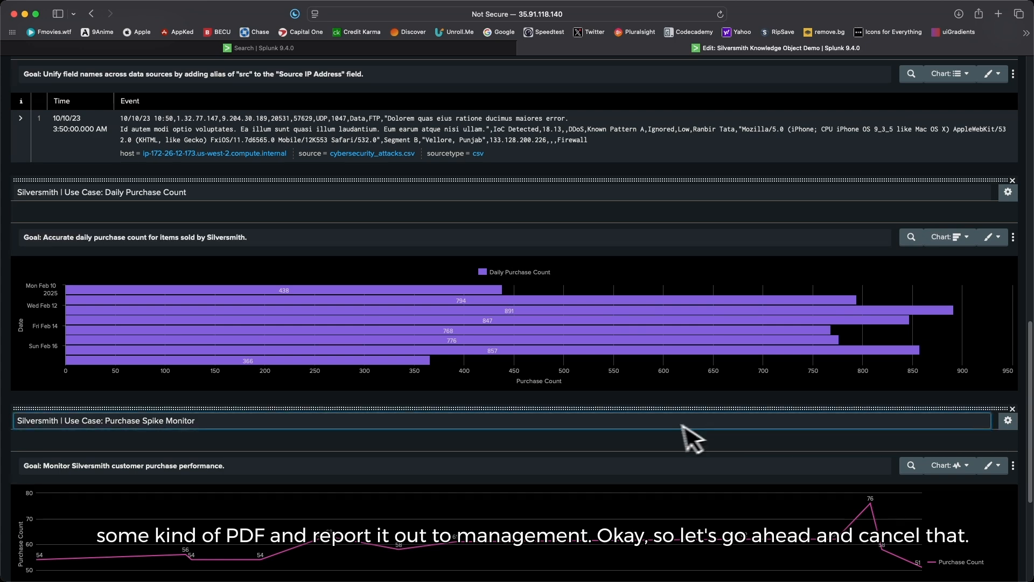
pyautogui.scroll(10, 667, 429)
pyautogui.scroll(5, 872, 261)
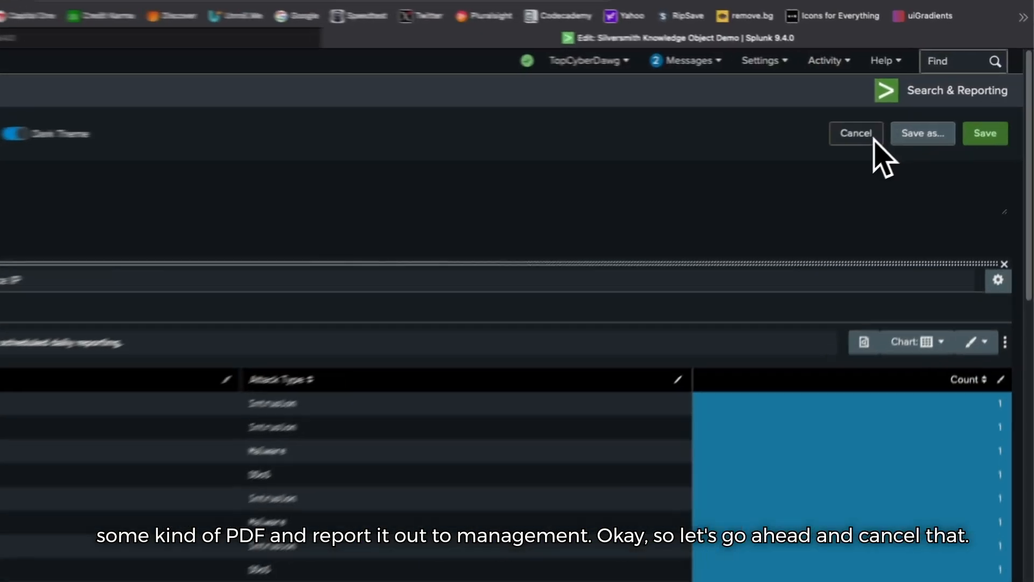
pyautogui.click(910, 120)
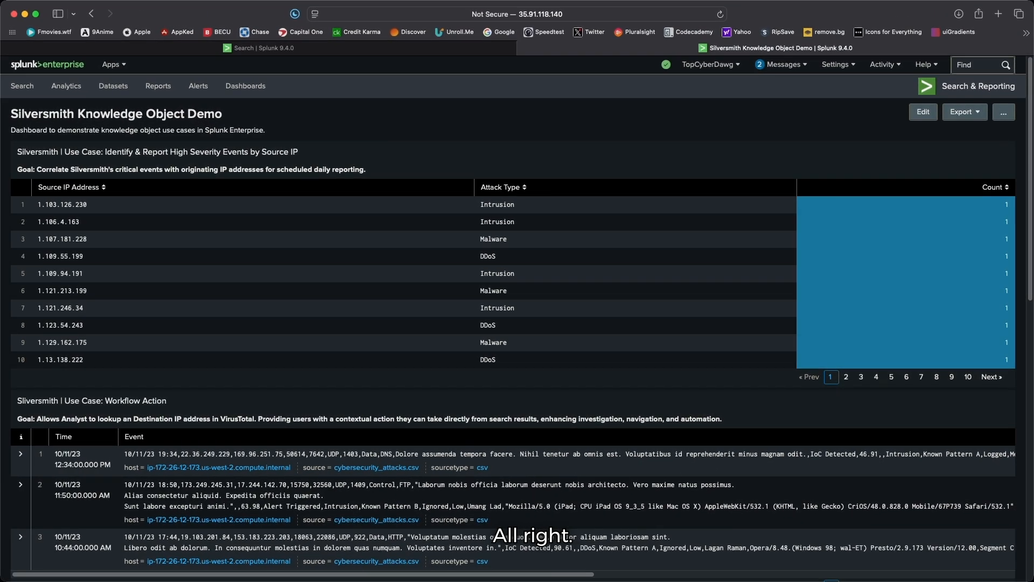
# Step: Review the Purchase Spike Monitor chart and the tagged 404 errors in the Top Error-Producing Products table
pyautogui.scroll(-12, 507, 359)
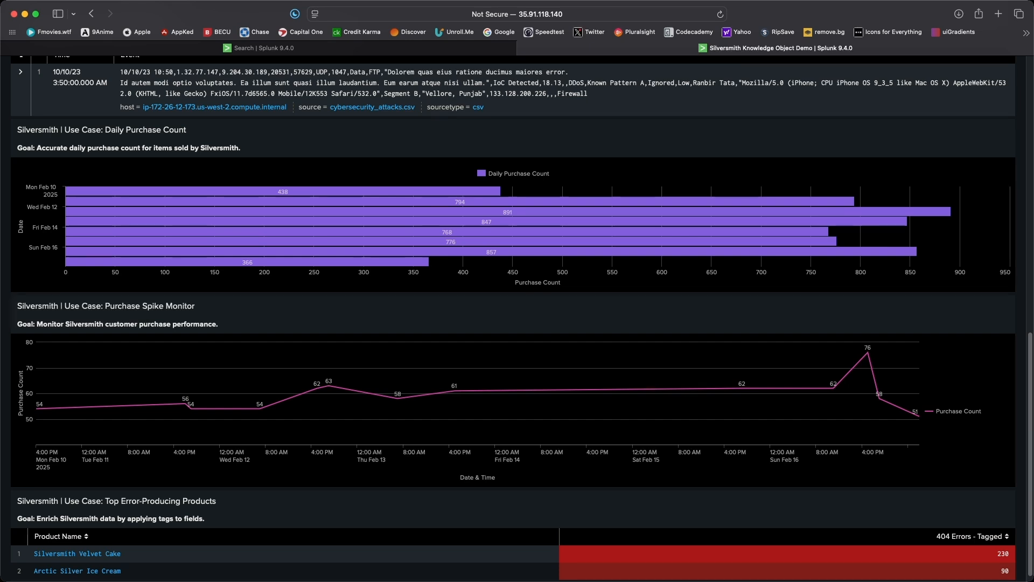
pyautogui.scroll(-1, 645, 366)
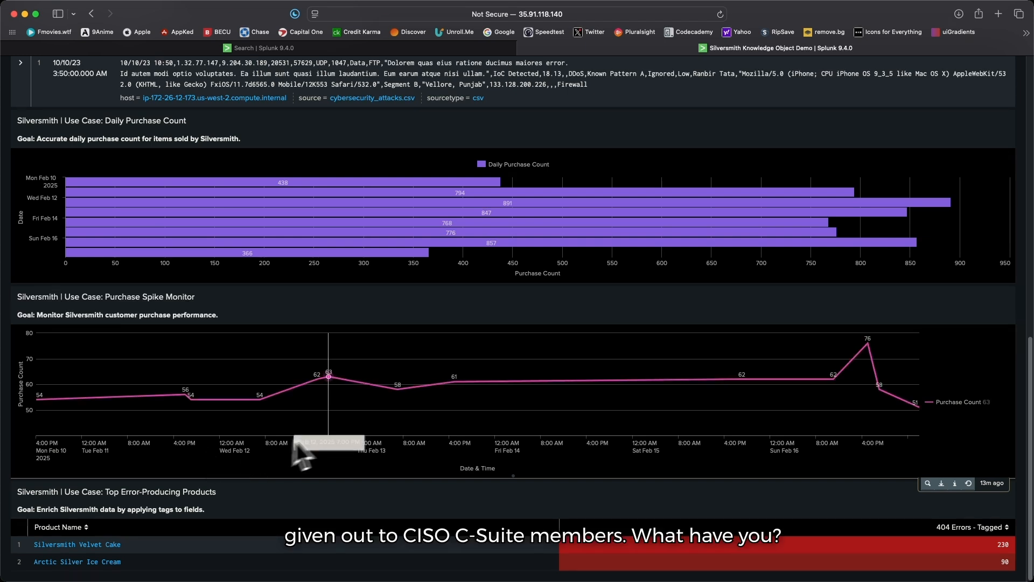
pyautogui.scroll(1, 293, 416)
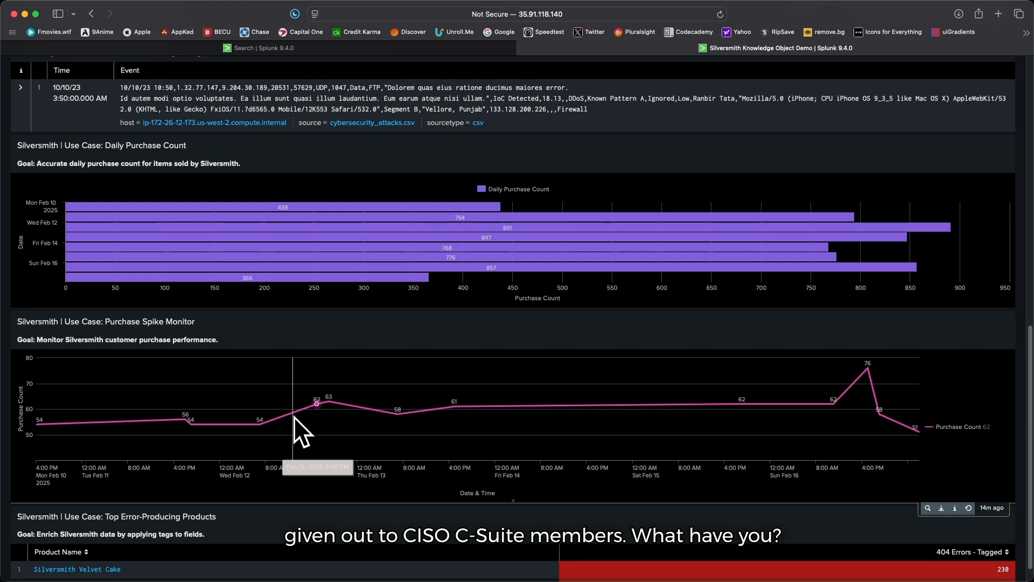
pyautogui.scroll(-1, 293, 416)
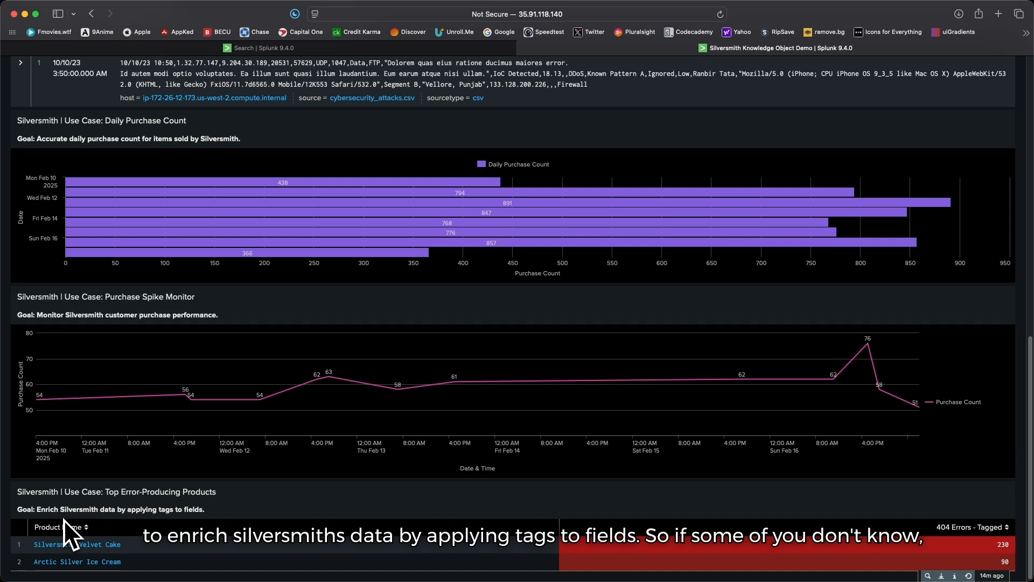
pyautogui.scroll(-1, 70, 525)
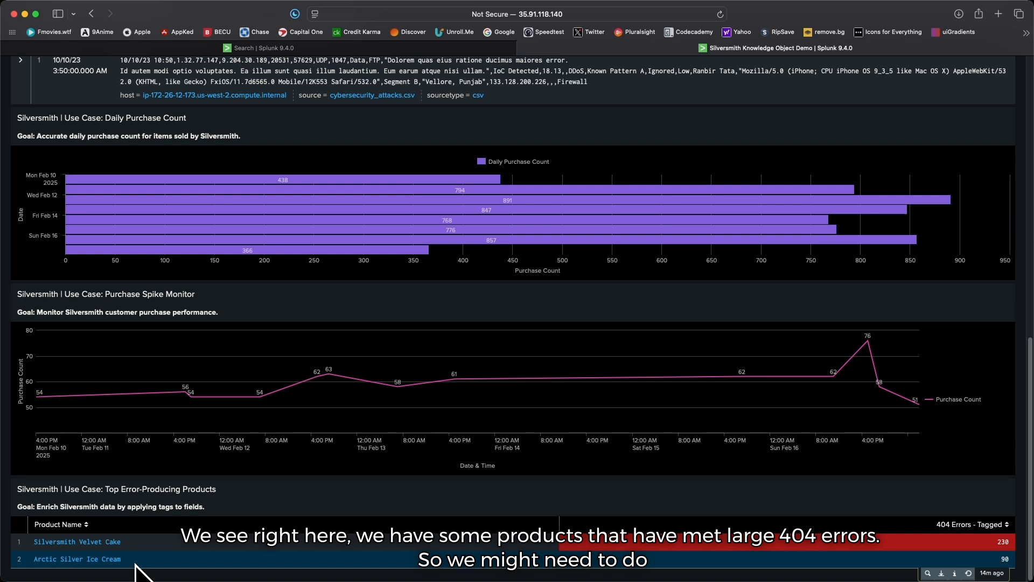
pyautogui.scroll(1, 441, 569)
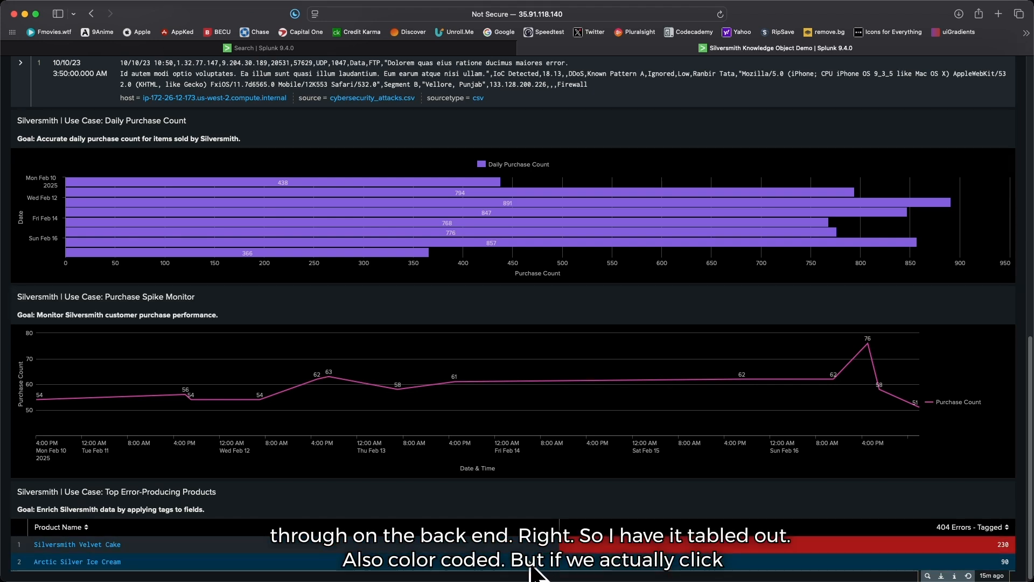
pyautogui.scroll(-1, 445, 545)
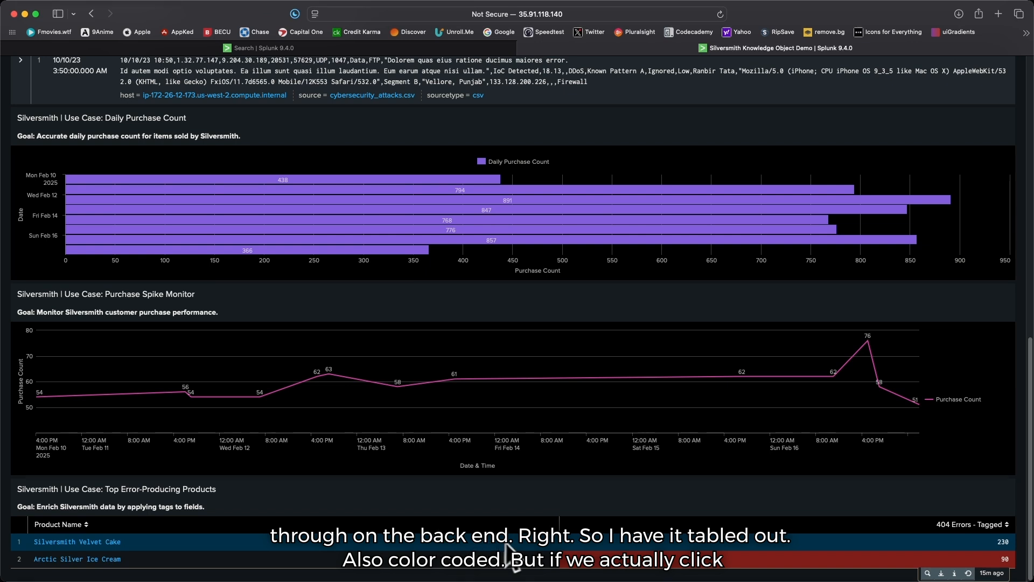
pyautogui.scroll(1, 425, 550)
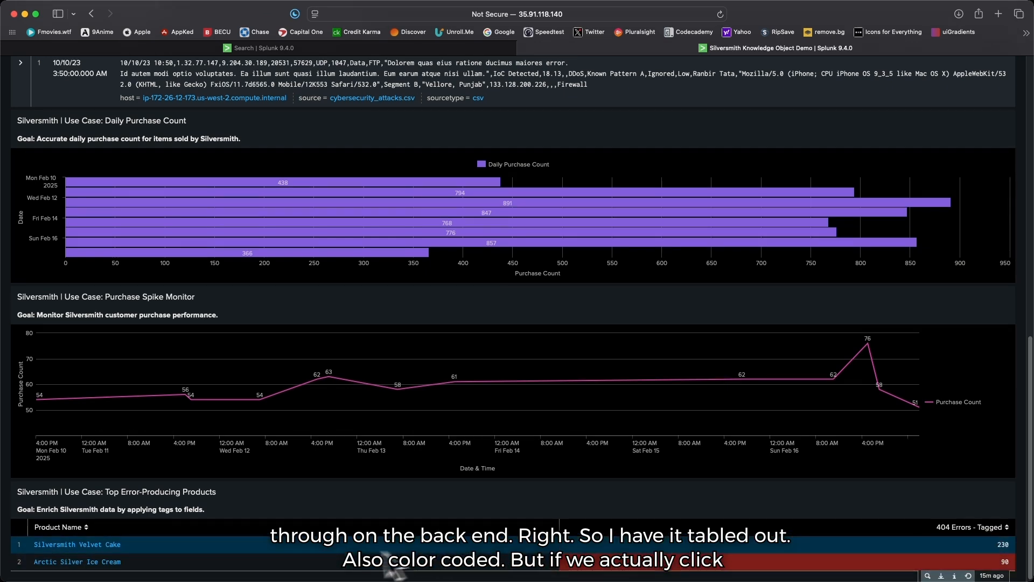
pyautogui.scroll(-1, 350, 570)
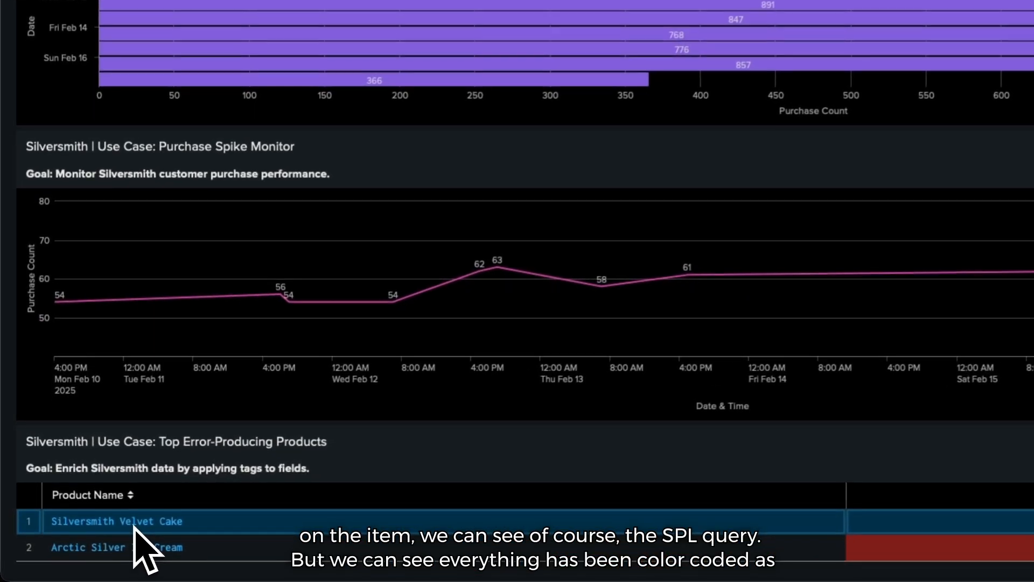
# Step: Drill down into the Silversmith Velvet Cake errors, look through the color-coded events, and highlight the tag=error term in the search query
pyautogui.click(89, 545)
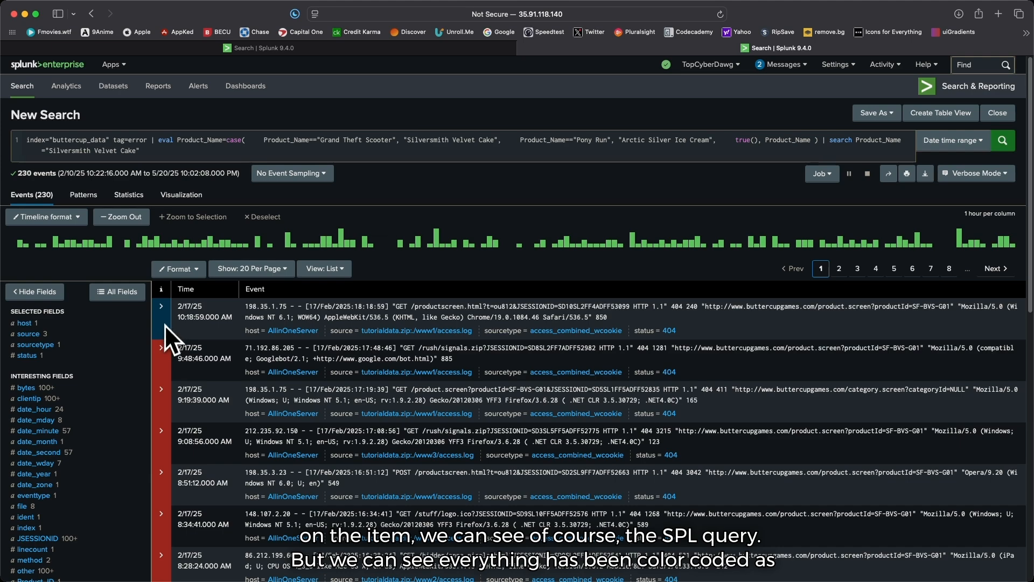
pyautogui.scroll(-10, 441, 371)
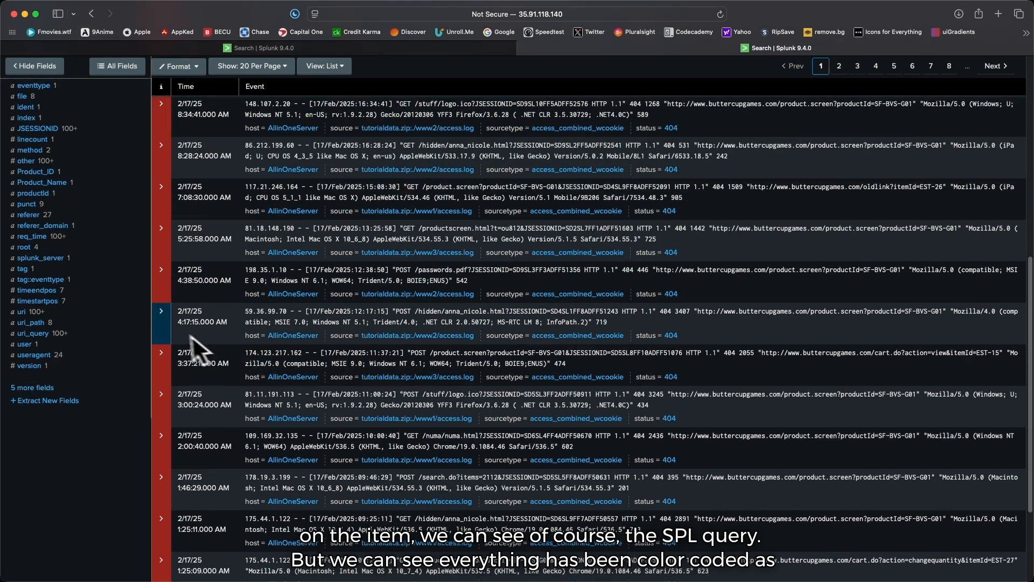
pyautogui.scroll(10, 169, 312)
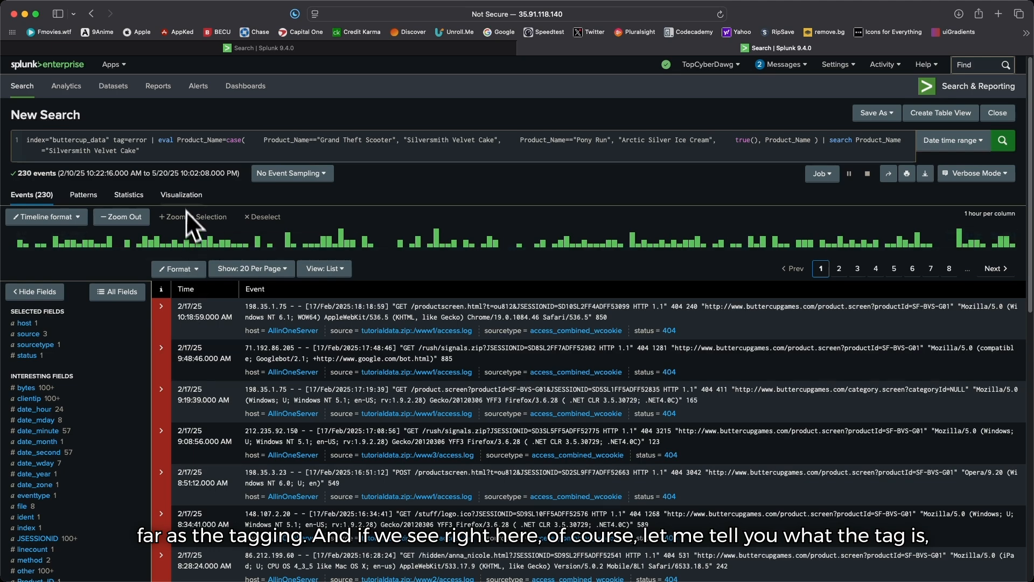
pyautogui.click(157, 158)
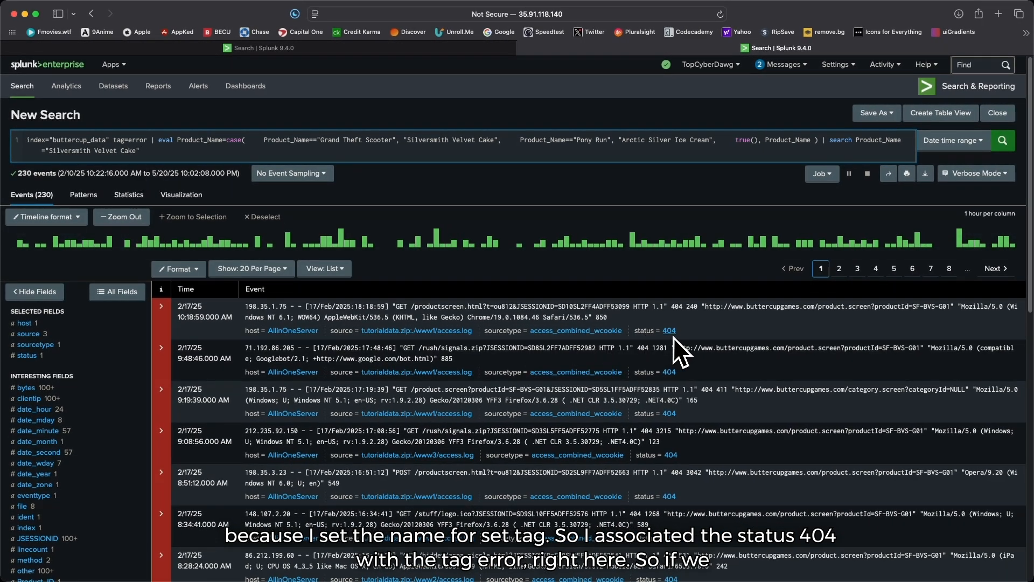
pyautogui.moveTo(114, 141); pyautogui.dragTo(136, 140)
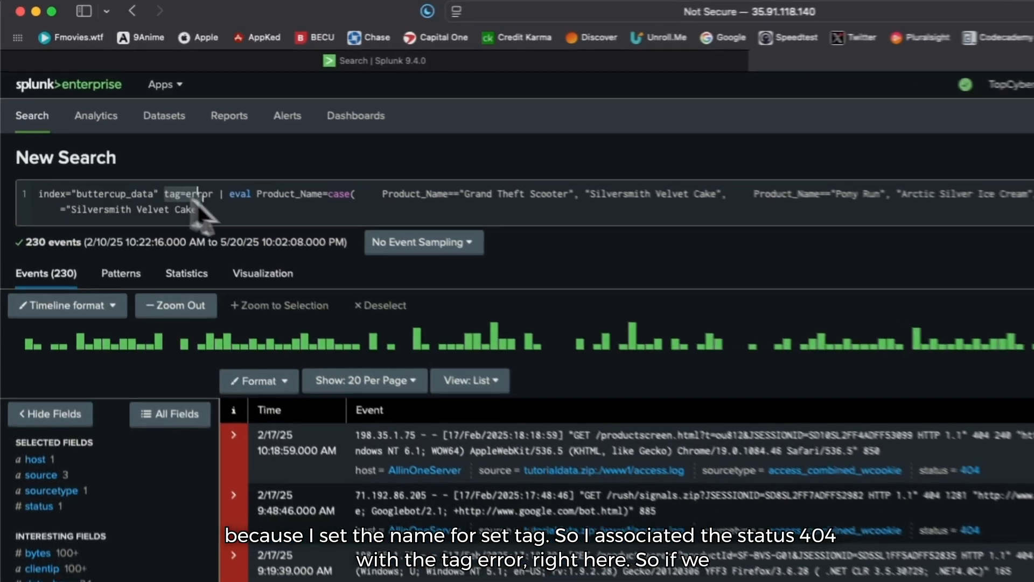
# Step: Set the search's time range to the All time preset
pyautogui.click(204, 210)
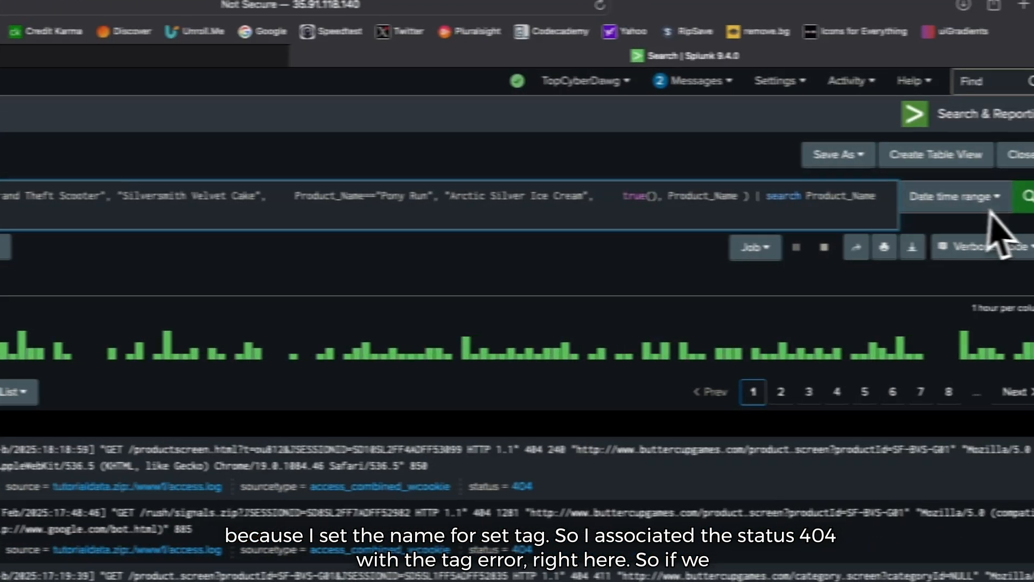
pyautogui.click(937, 200)
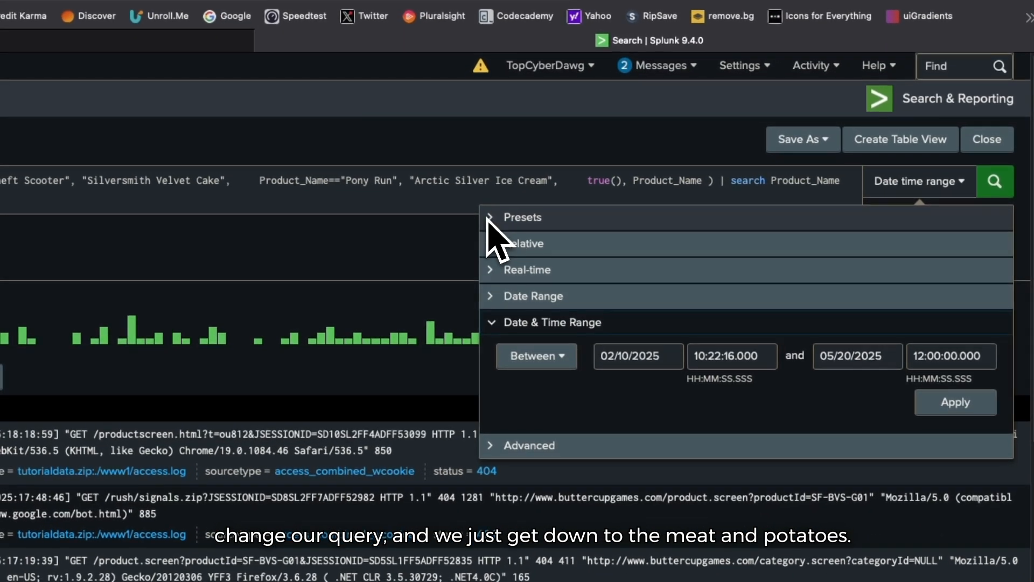
pyautogui.click(487, 232)
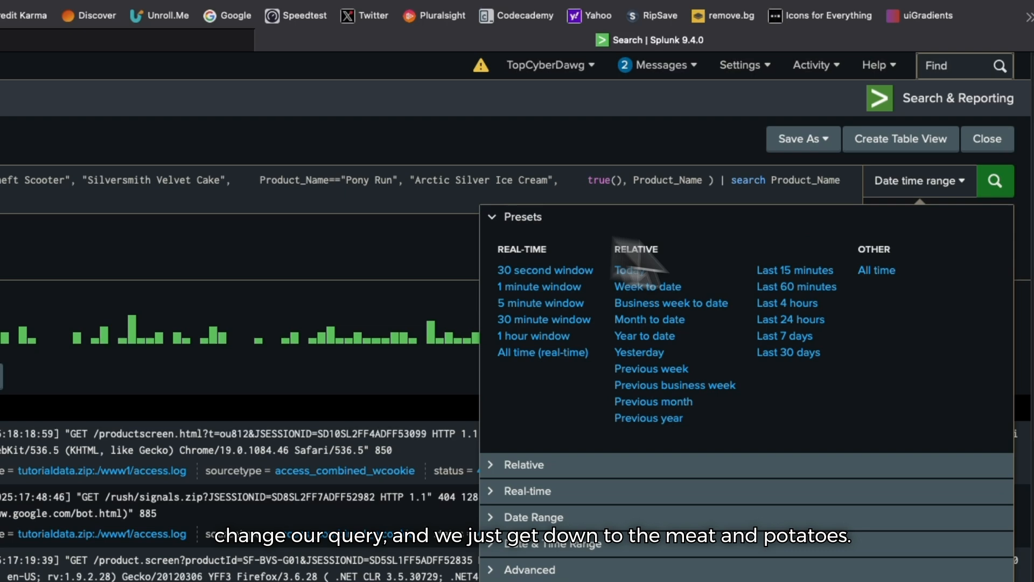
pyautogui.click(878, 270)
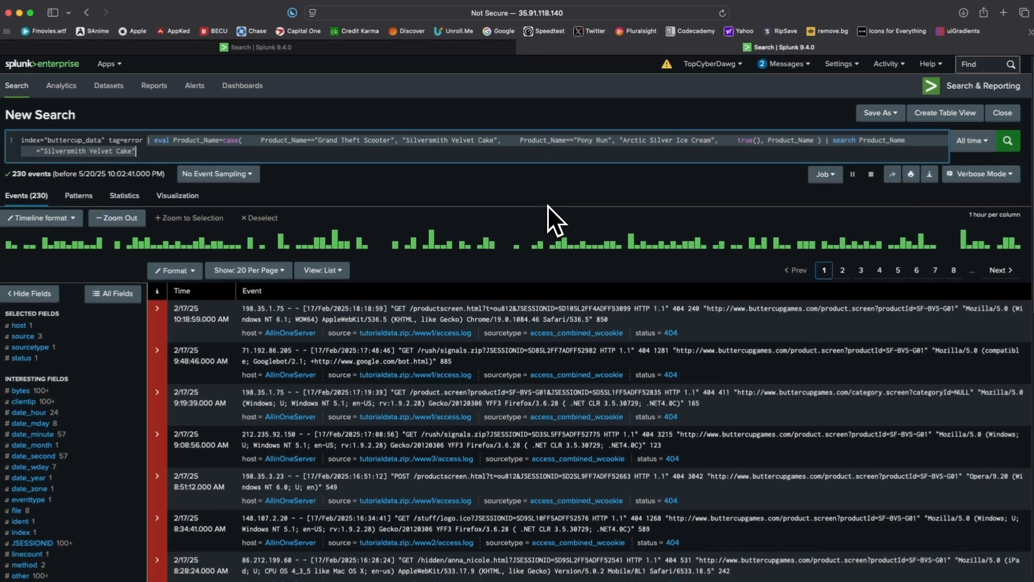
# Step: Reduce the query to index="buttercup_data" tag=error, run it, and look through the returned events
pyautogui.press('BackSpace')
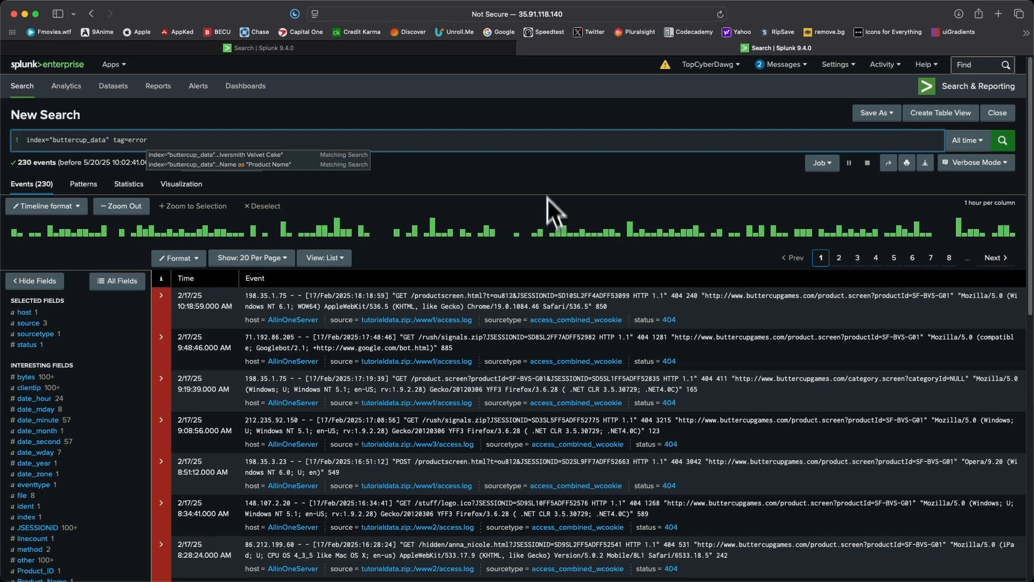
pyautogui.press('BackSpace')
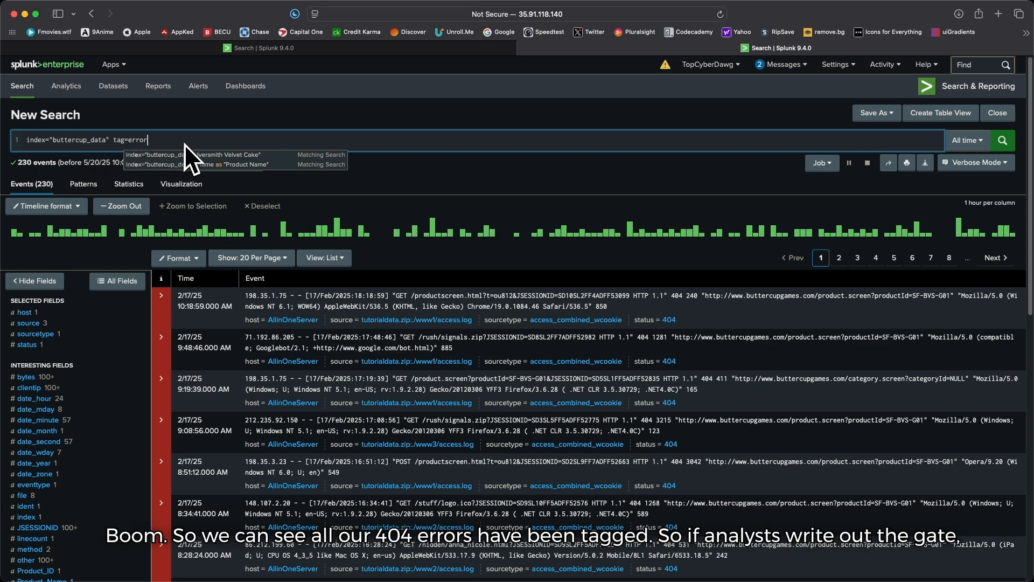
pyautogui.press('Return')
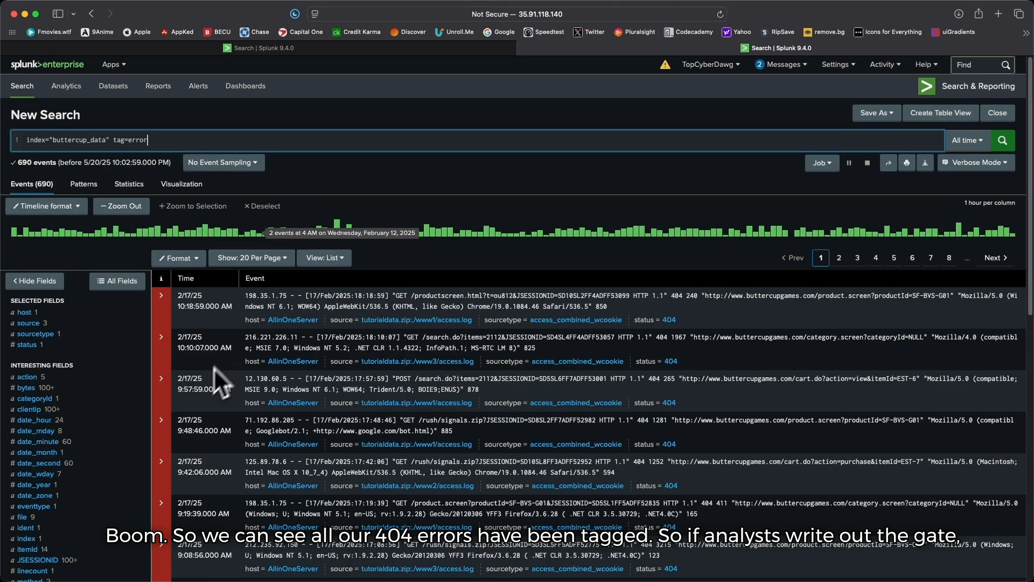
pyautogui.scroll(-3, 190, 371)
pyautogui.scroll(3, 189, 370)
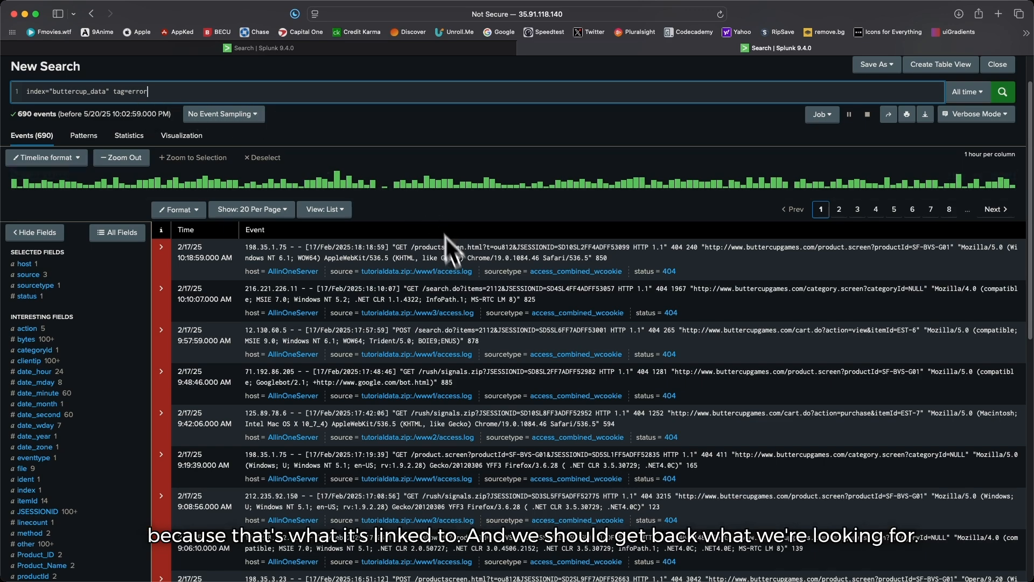
pyautogui.scroll(-5, 325, 321)
pyautogui.scroll(-12, 325, 321)
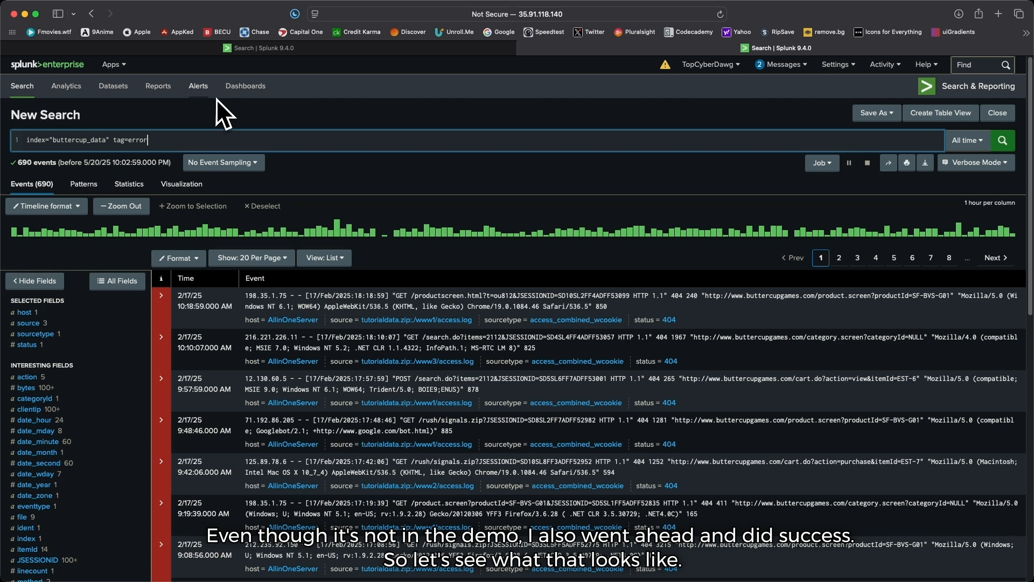
# Step: Change the tag term in the query to tag=success and run the search
pyautogui.press('BackSpace')
pyautogui.press('BackSpace')
pyautogui.press('BackSpace')
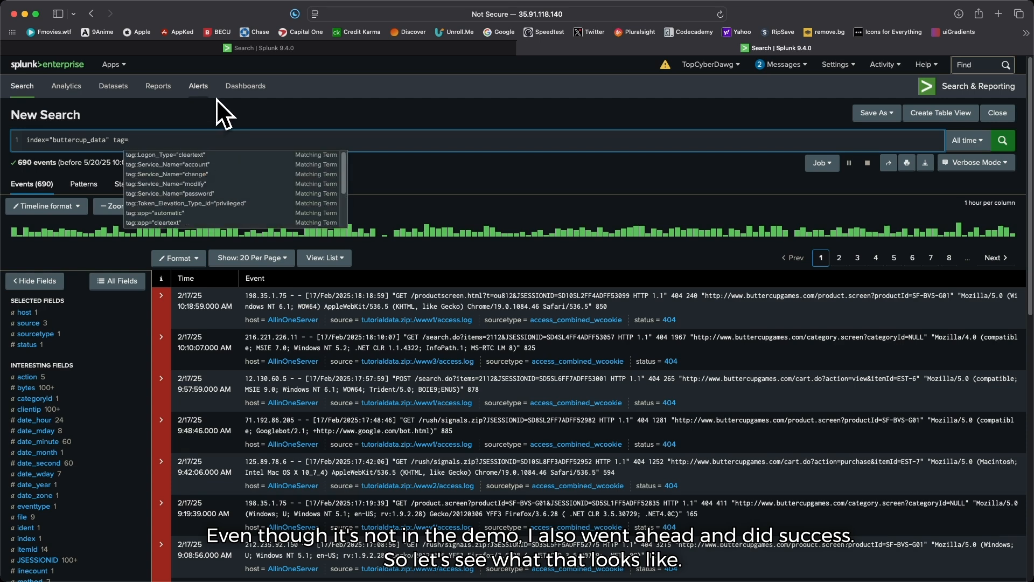
pyautogui.write('suc')
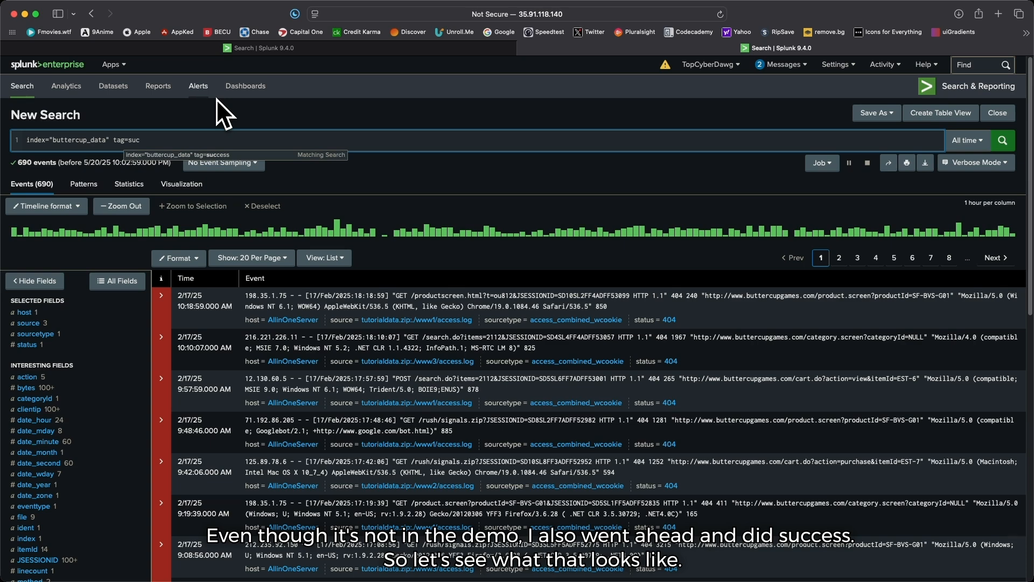
pyautogui.write('cess')
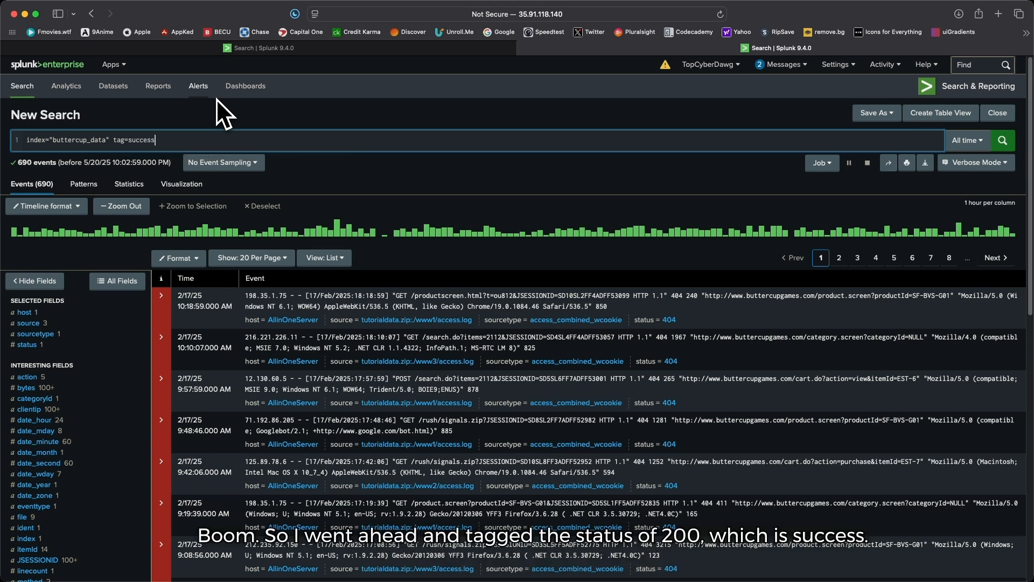
pyautogui.press('Return')
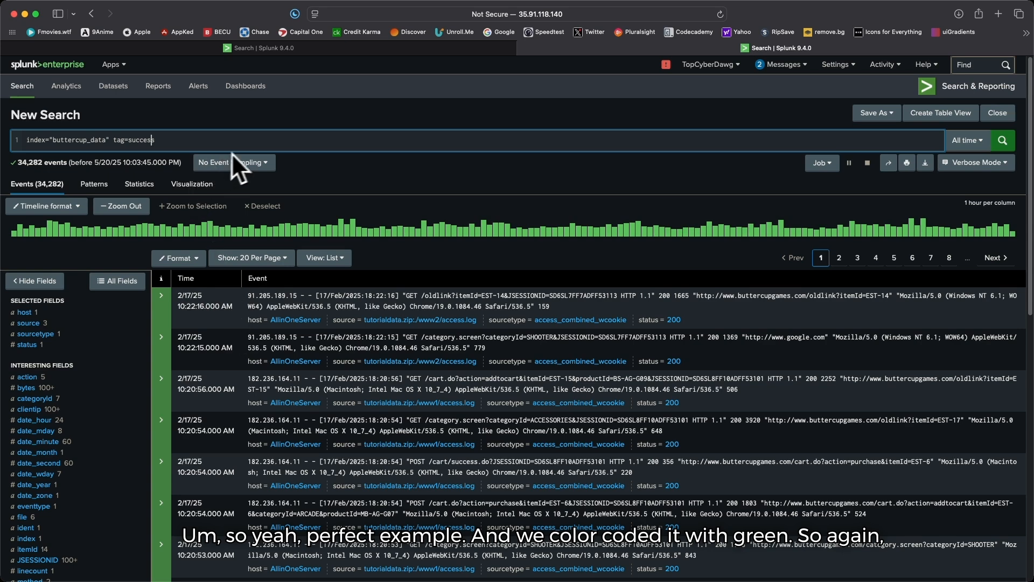
# Step: Go back to the other Splunk tab, list the dashboards, and open Silversmith Knowledge Object Demo in a new tab
pyautogui.click(390, 50)
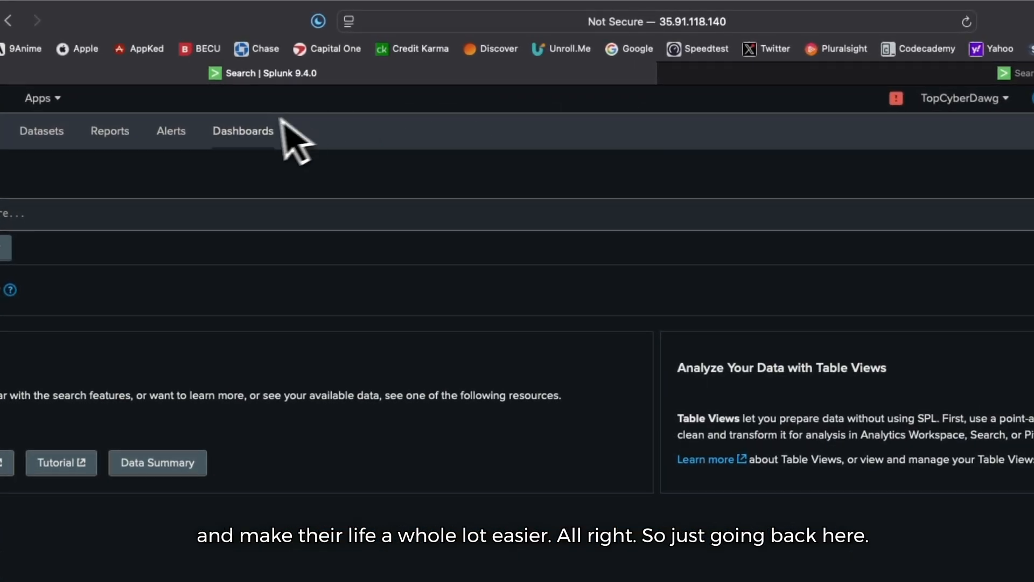
pyautogui.click(253, 133)
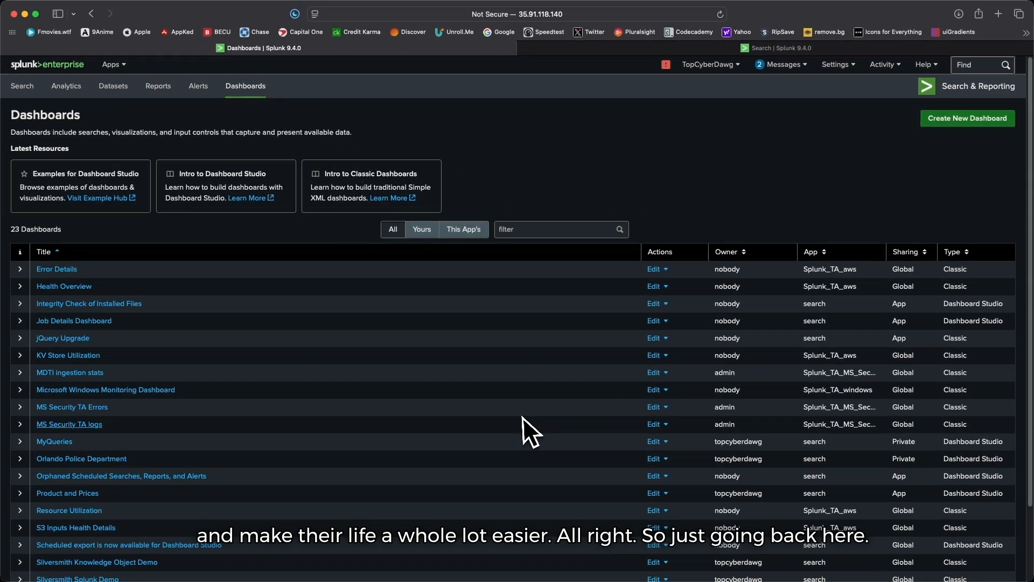
pyautogui.scroll(-3, 521, 416)
pyautogui.scroll(3, 364, 351)
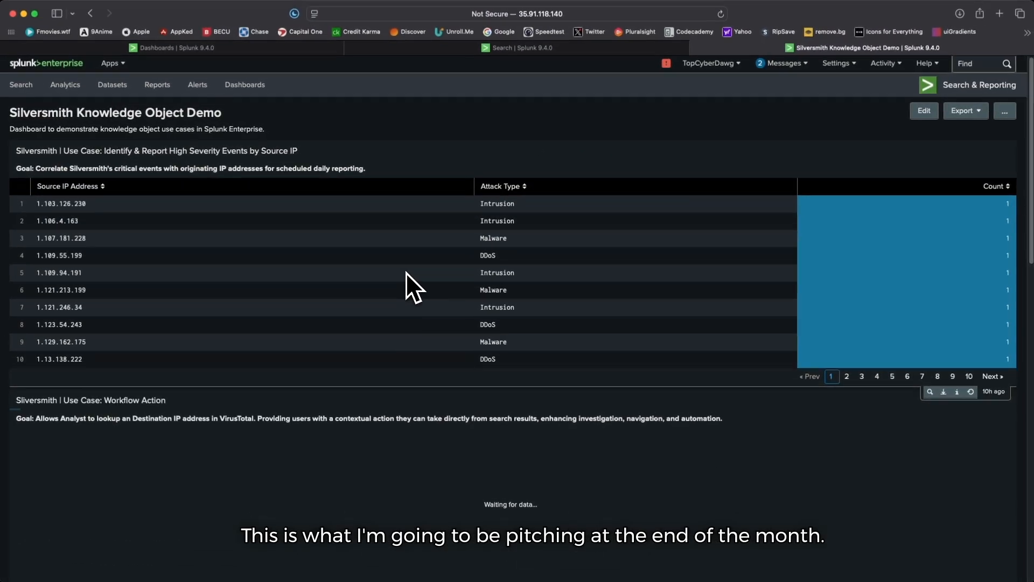
# Step: Review the Silversmith Knowledge Object Demo panels from the high severity events table down to Top Error-Producing Products
pyautogui.scroll(-3, 407, 271)
pyautogui.scroll(-4, 406, 271)
pyautogui.scroll(8, 407, 271)
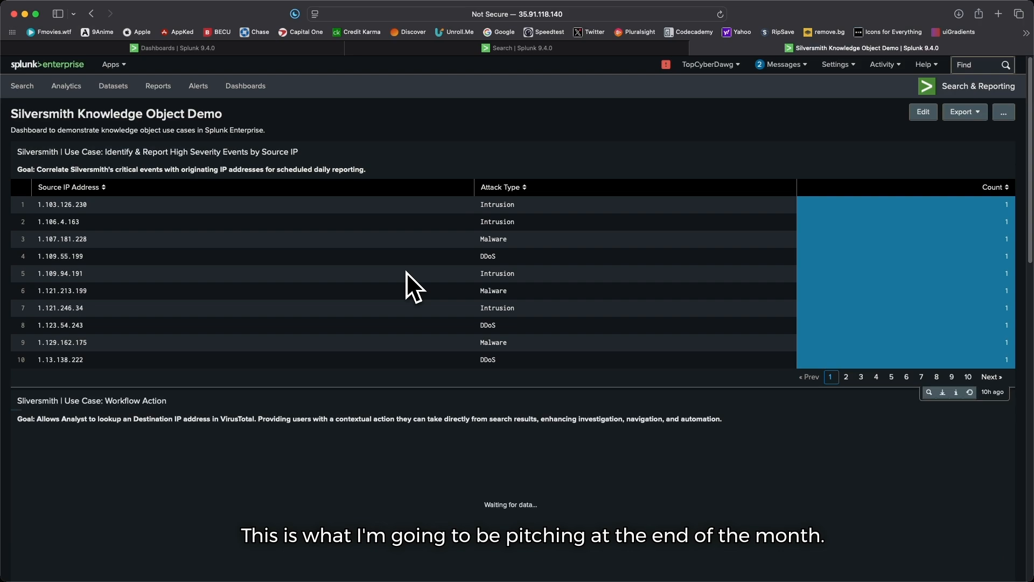
pyautogui.scroll(-8, 406, 271)
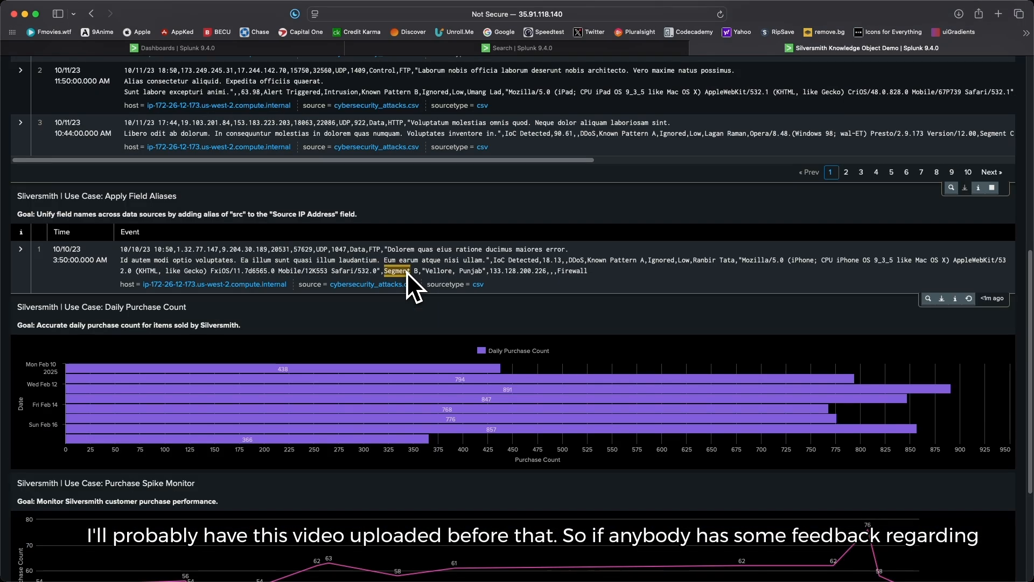
pyautogui.scroll(-3, 406, 273)
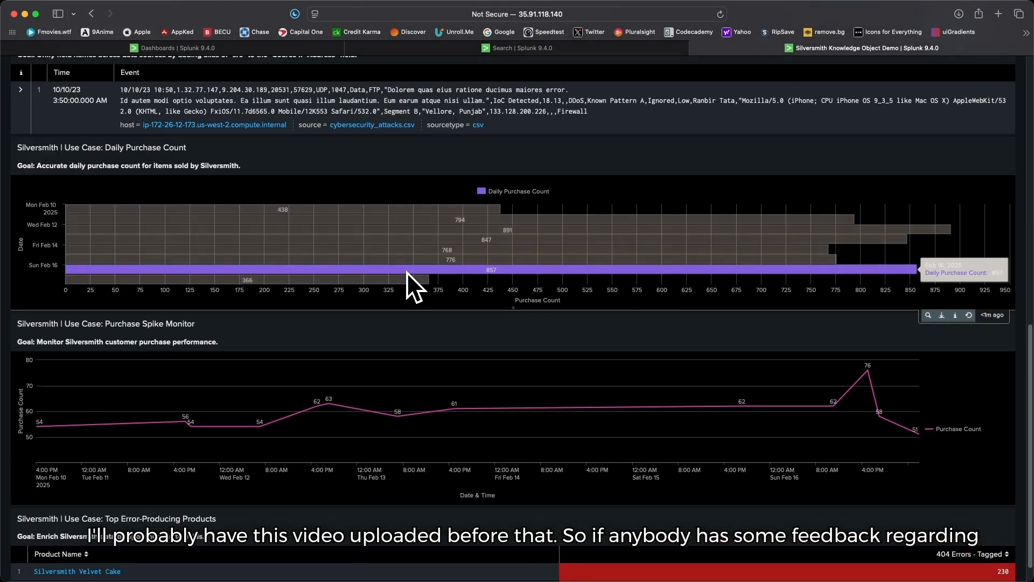
pyautogui.scroll(10, 406, 272)
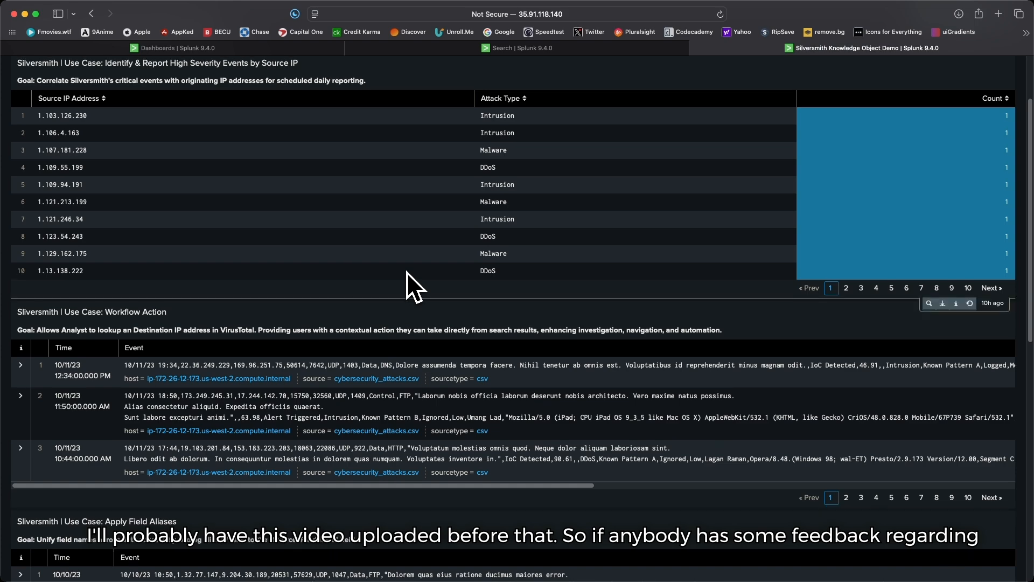
pyautogui.scroll(2, 406, 273)
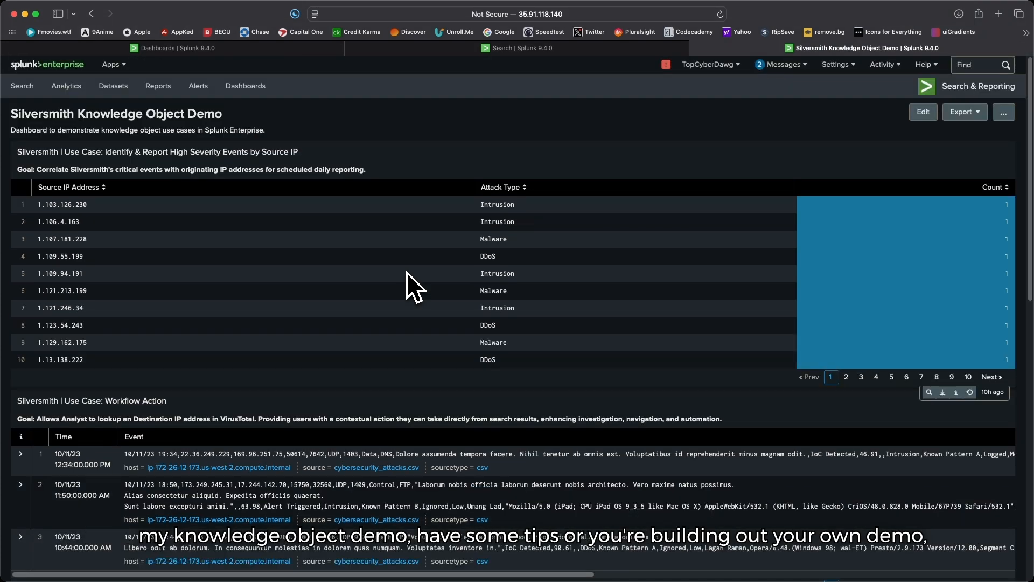